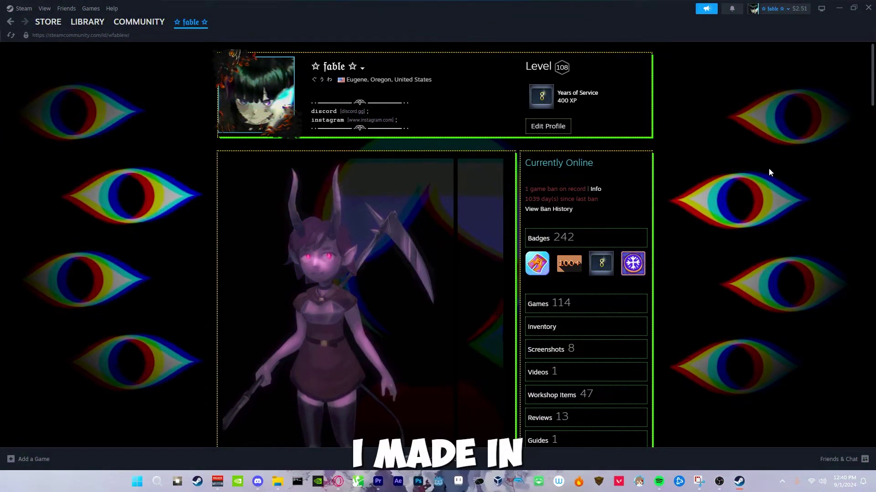
# Step: Scroll through the Steam profile, then bring up the BG Battlefield page on Backgrounds.Gallery
pyautogui.scroll(-2, 767, 166)
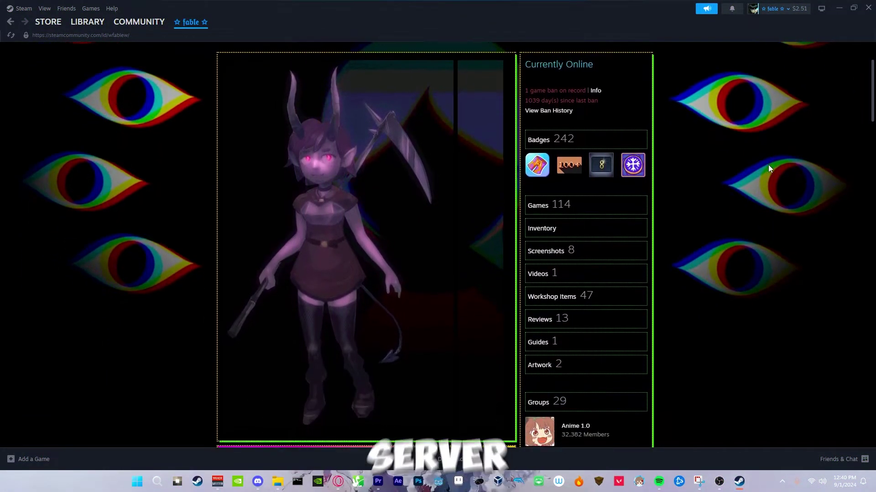
pyautogui.scroll(-3, 768, 166)
pyautogui.scroll(-6, 769, 169)
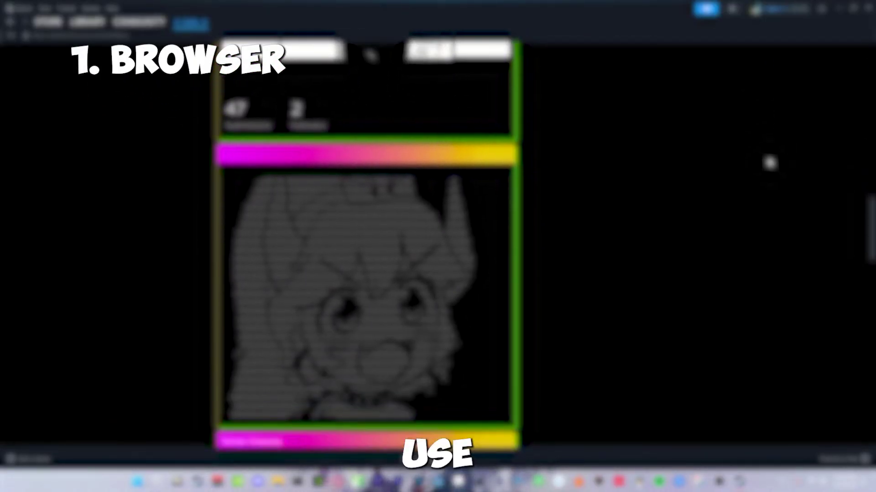
pyautogui.scroll(-8, 771, 163)
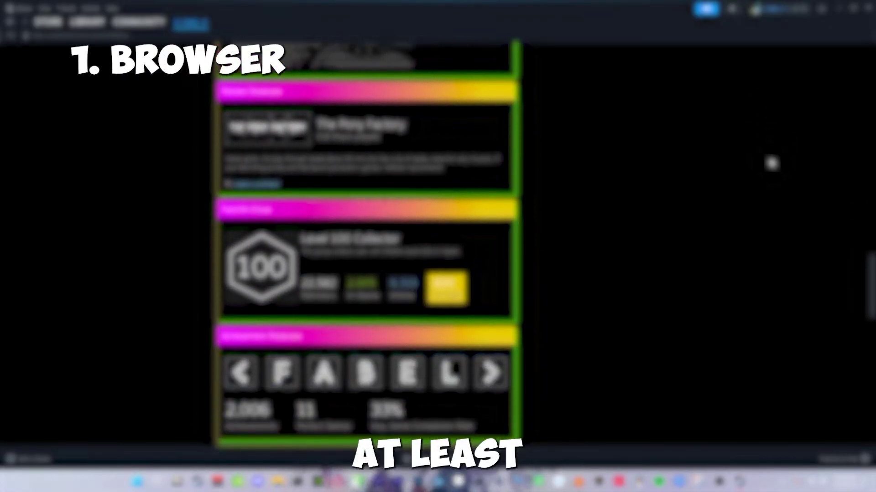
pyautogui.scroll(-8, 770, 163)
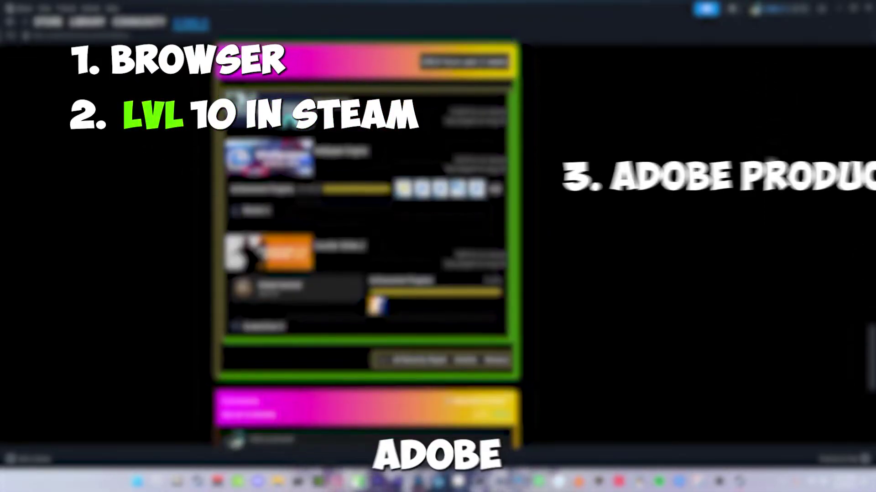
pyautogui.scroll(20, 773, 161)
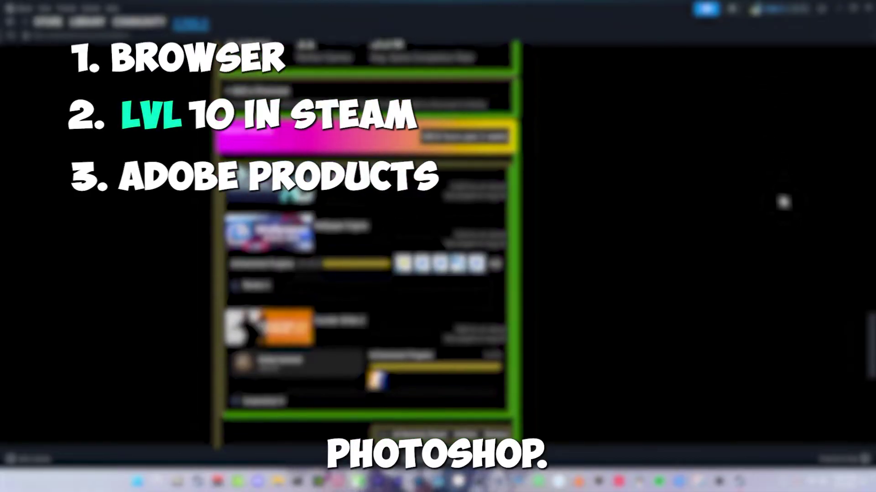
pyautogui.scroll(5, 750, 309)
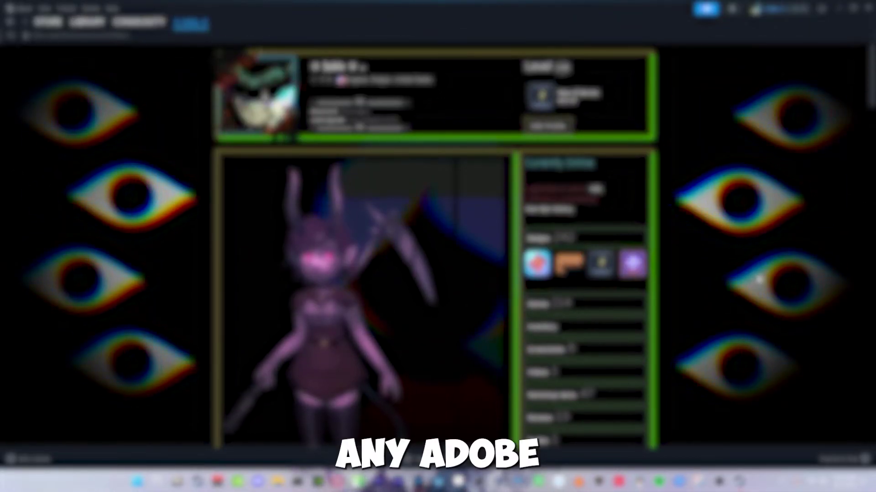
pyautogui.scroll(-1, 757, 279)
pyautogui.scroll(1, 759, 283)
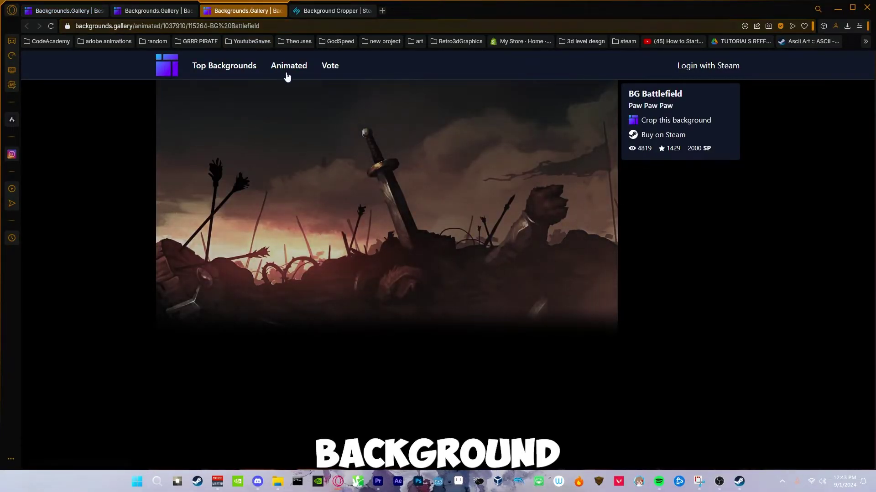
# Step: Close BG Battlefield, open Watchers in Steam.Design, and load its .webm link in a new tab
pyautogui.click(281, 11)
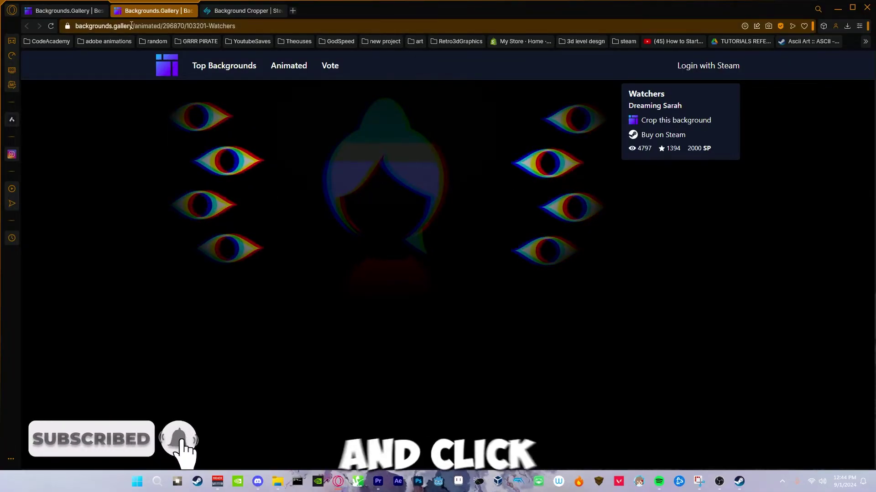
pyautogui.click(658, 124)
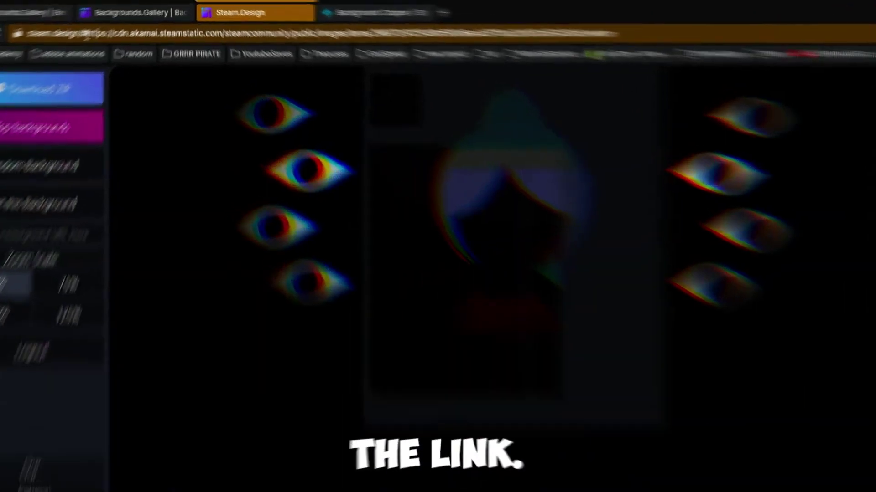
pyautogui.moveTo(116, 26); pyautogui.dragTo(506, 26)
pyautogui.hotkey('ctrl', 'c')
pyautogui.click(557, 18)
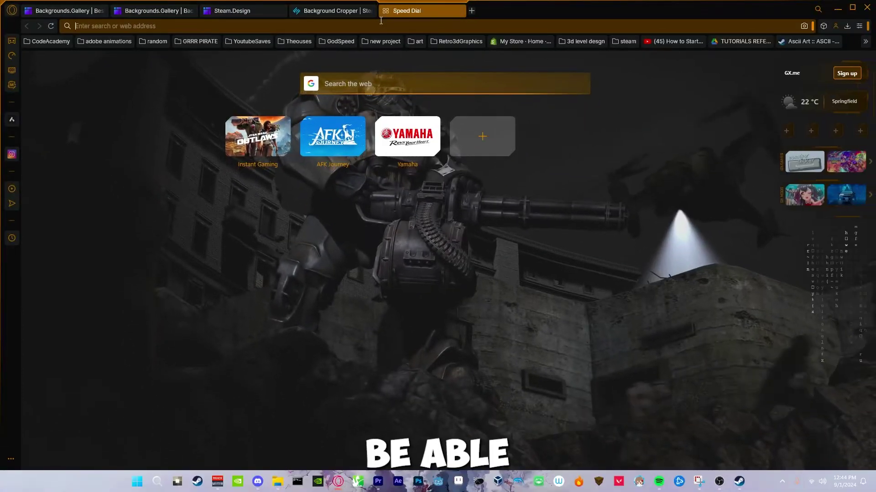
pyautogui.hotkey('ctrl', 'v')
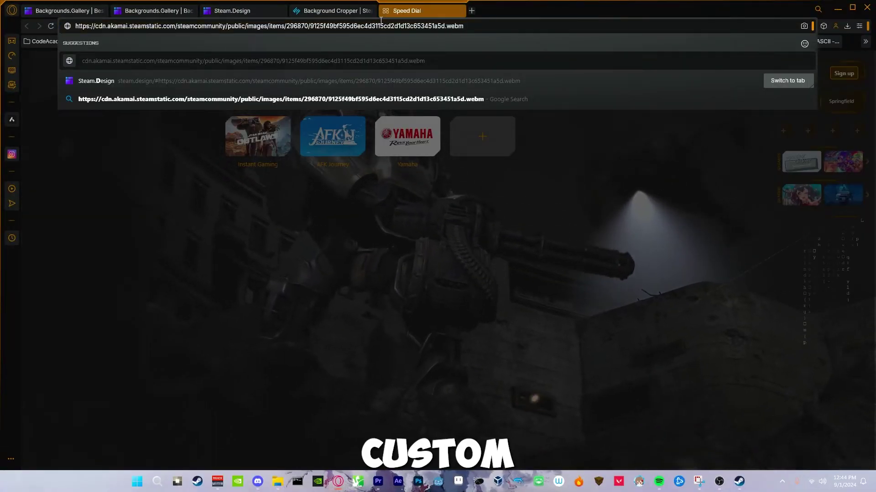
pyautogui.press('Return')
# Step: Choose the wide-plus-narrow showcase layout in the Background Cropper
pyautogui.click(330, 11)
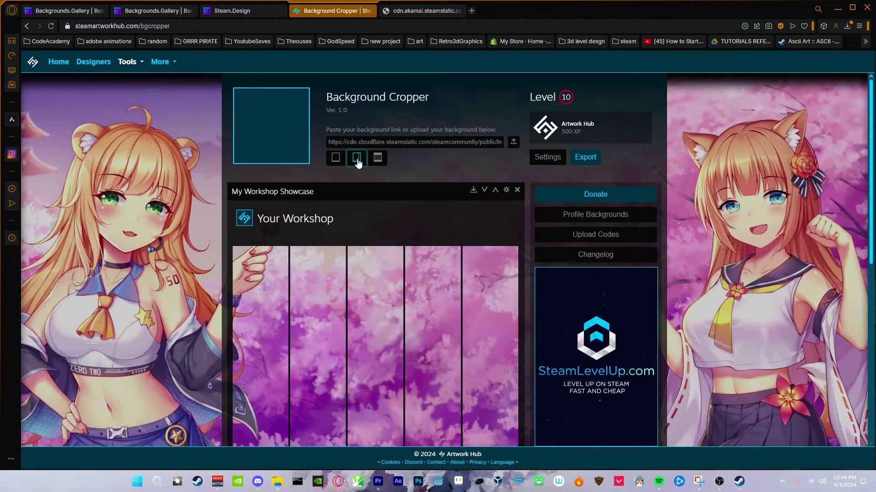
pyautogui.click(356, 158)
pyautogui.scroll(-5, 421, 204)
pyautogui.scroll(5, 420, 203)
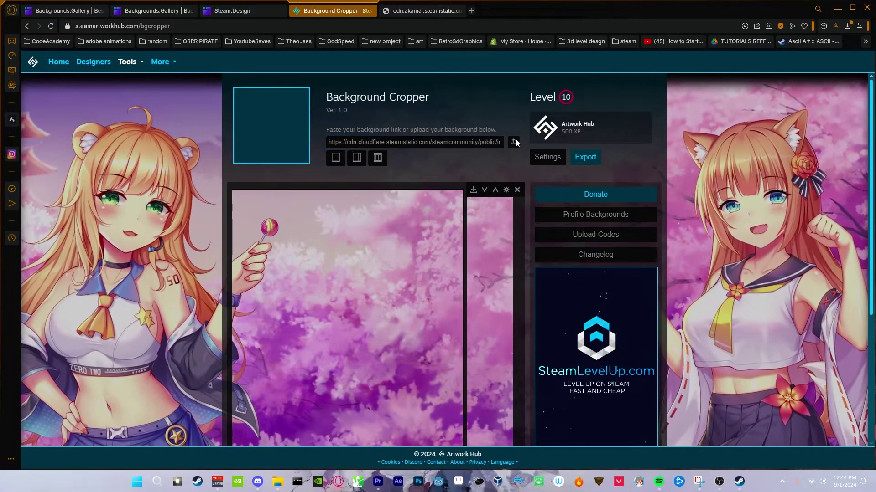
# Step: Load the downloaded eyes background into the cropper and export the cropped pieces
pyautogui.click(514, 142)
pyautogui.click(525, 145)
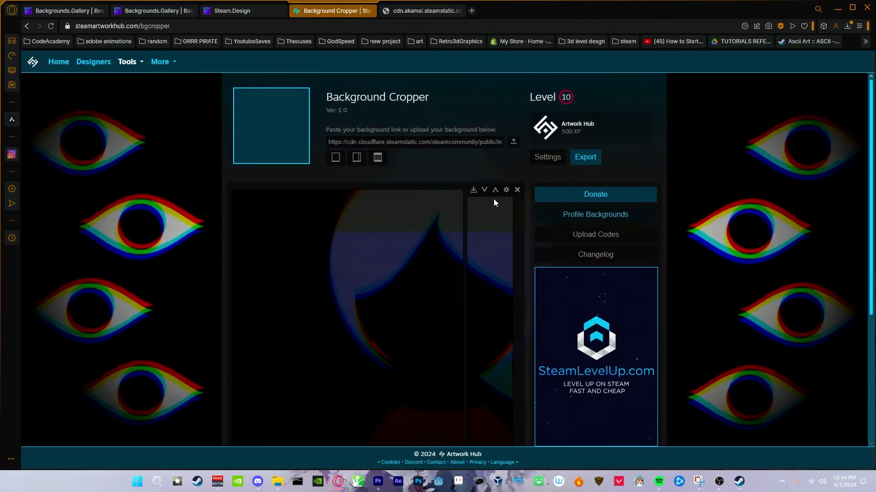
pyautogui.scroll(-4, 483, 245)
pyautogui.scroll(4, 393, 234)
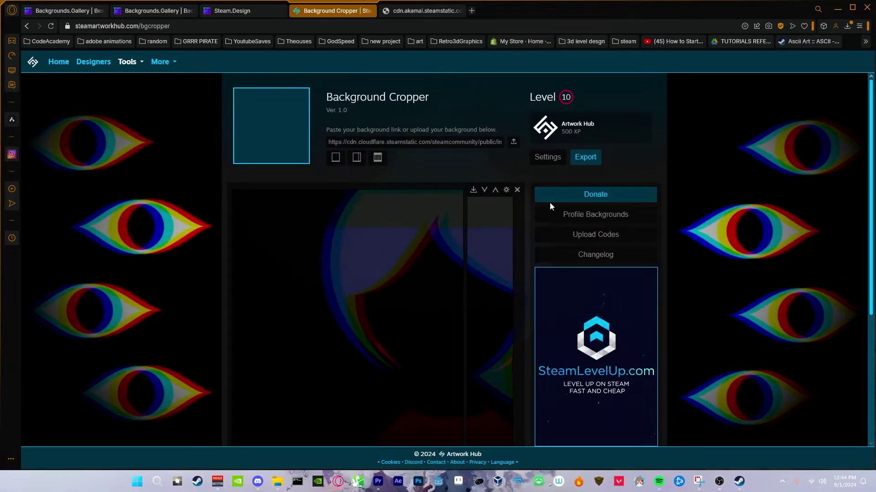
pyautogui.scroll(-1, 548, 212)
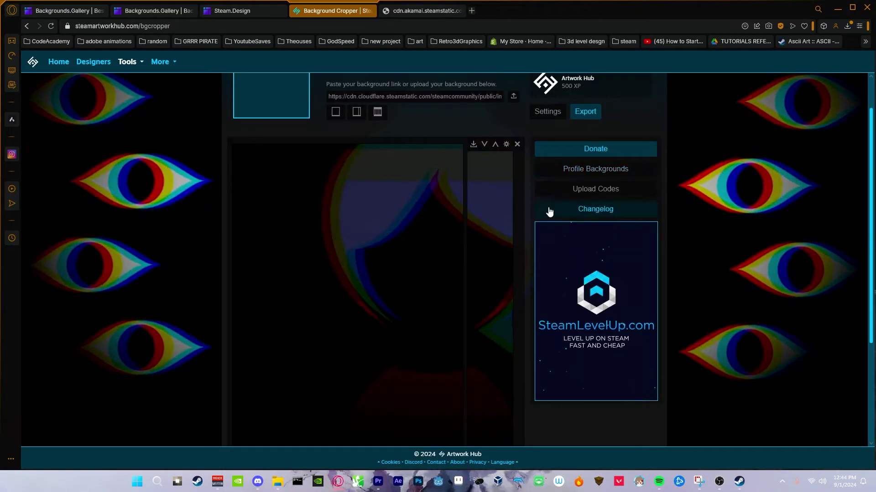
pyautogui.click(586, 116)
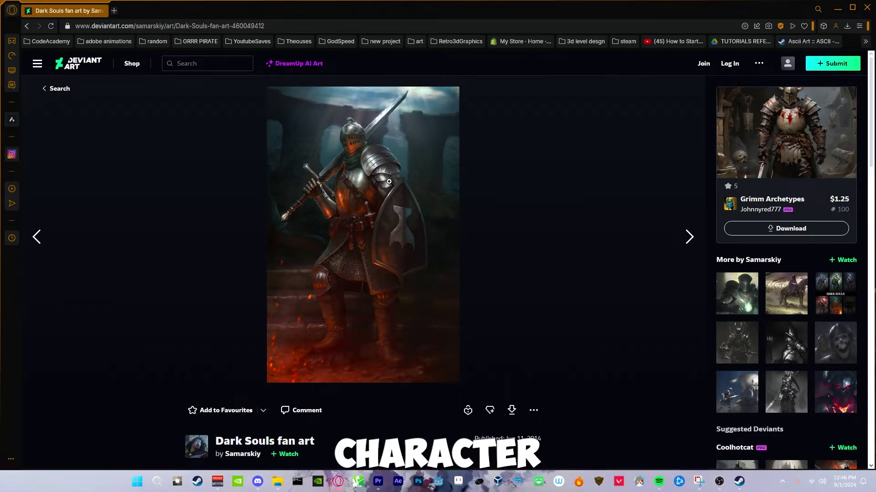
# Step: Return to the dark souls render results, load the next page, and open Dark Souls Artorias
pyautogui.scroll(-7, 389, 182)
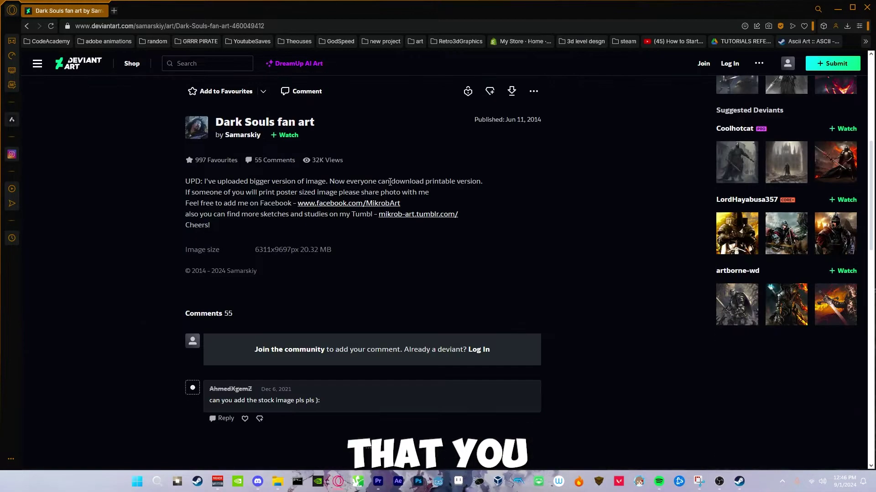
pyautogui.scroll(7, 396, 182)
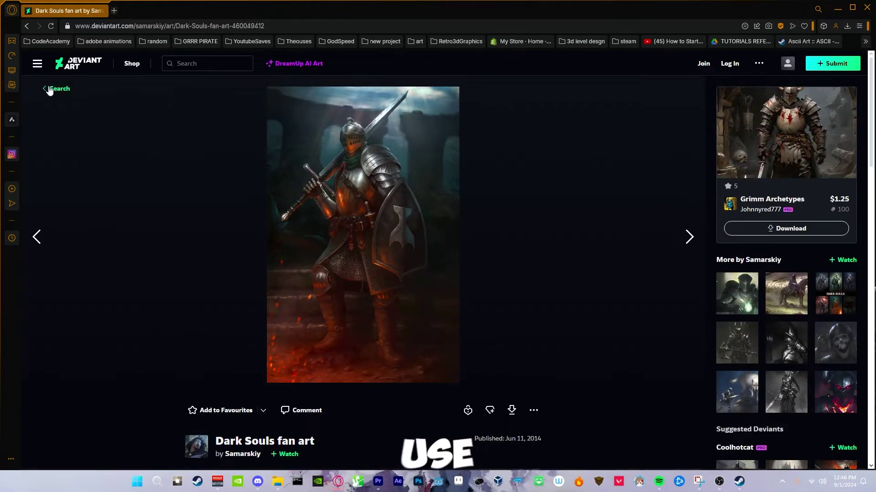
pyautogui.click(50, 89)
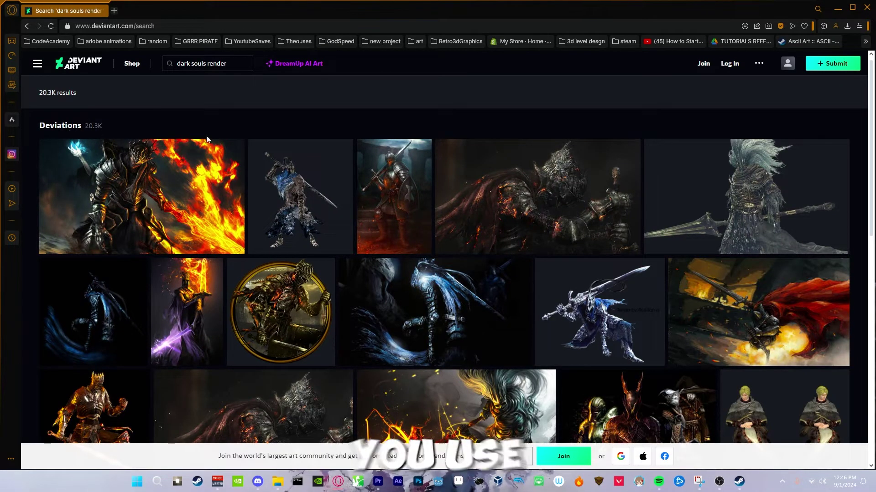
pyautogui.scroll(-15, 229, 136)
pyautogui.click(440, 243)
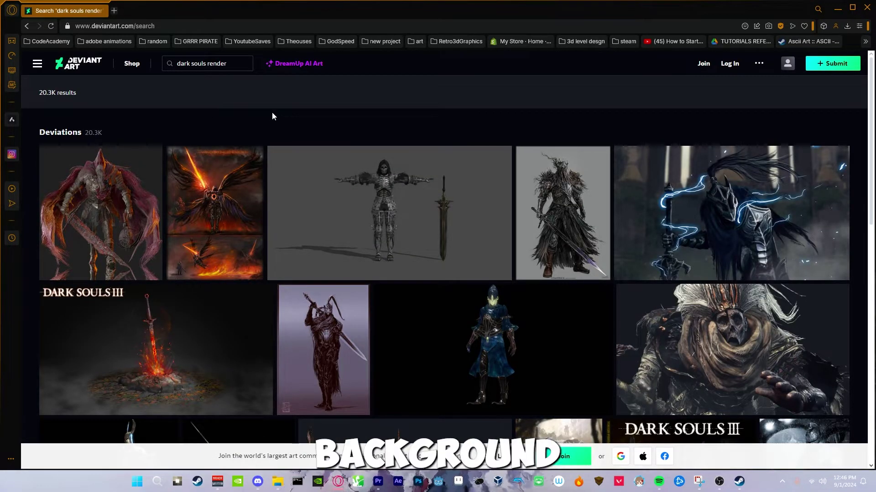
pyautogui.scroll(-5, 272, 116)
pyautogui.scroll(5, 272, 116)
pyautogui.click(708, 184)
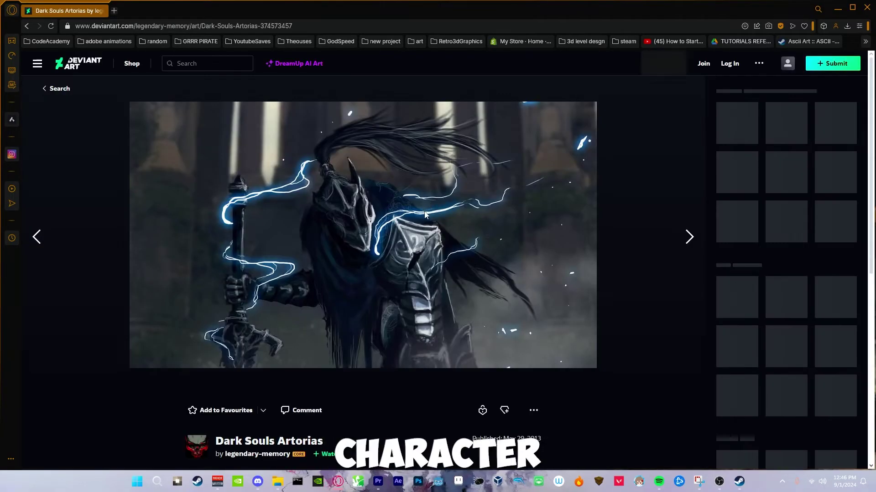
pyautogui.scroll(-3, 424, 212)
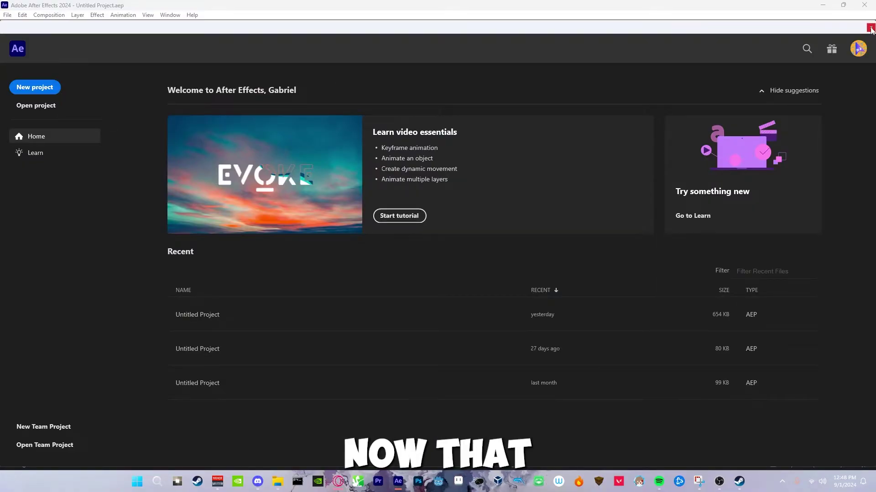
# Step: Close the home screen and keep the Effects workspace layout
pyautogui.click(870, 29)
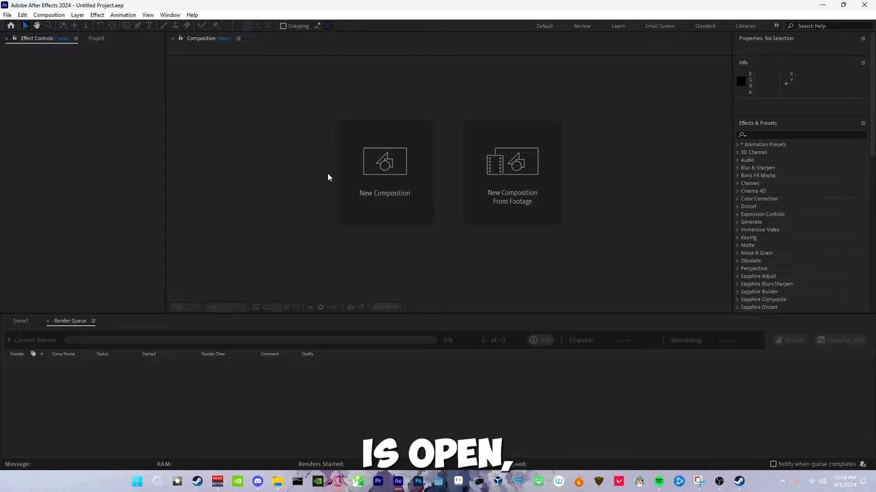
pyautogui.click(171, 15)
pyautogui.moveTo(234, 25)
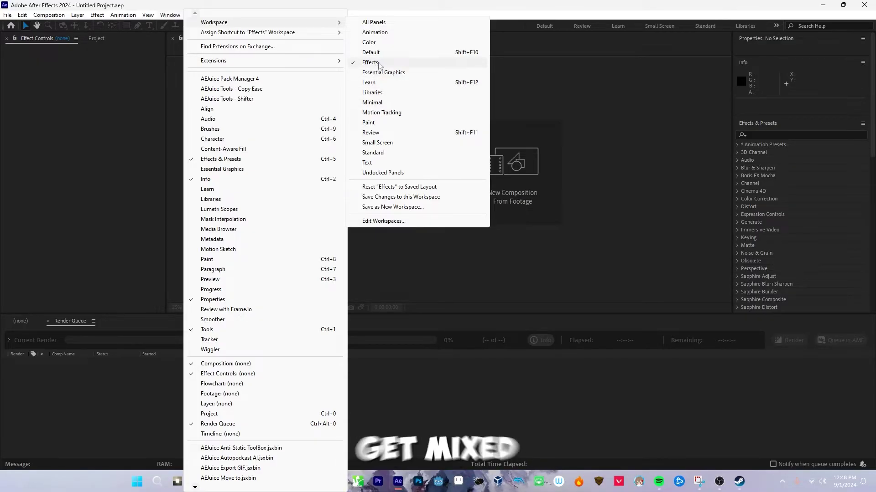
pyautogui.click(438, 62)
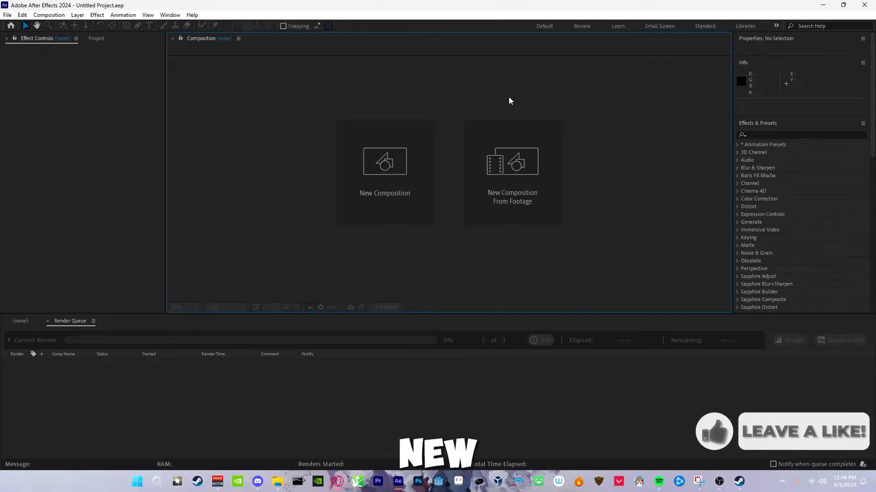
# Step: Create Comp 1 at 614 × 800 px, 30 fps, with a black background
pyautogui.click(412, 181)
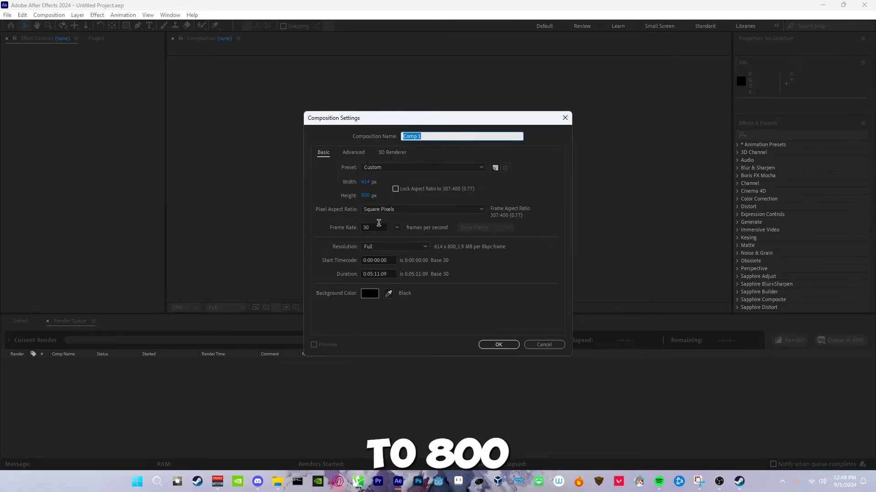
pyautogui.click(364, 226)
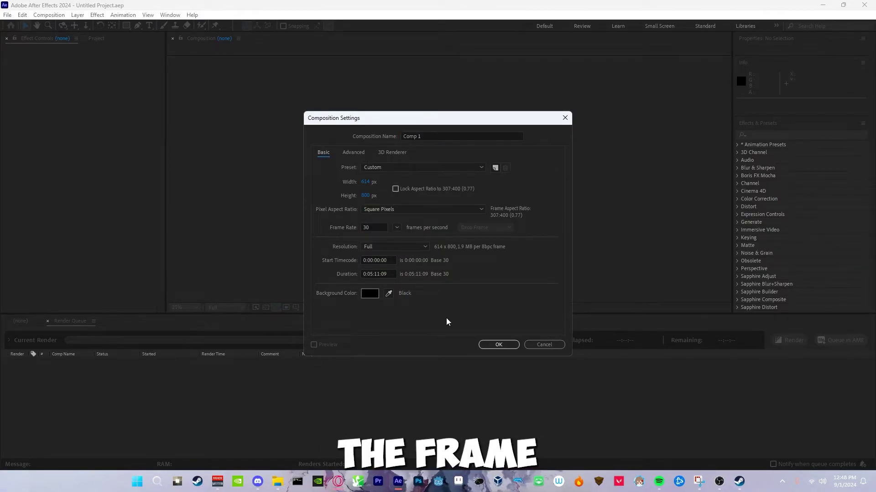
pyautogui.click(499, 345)
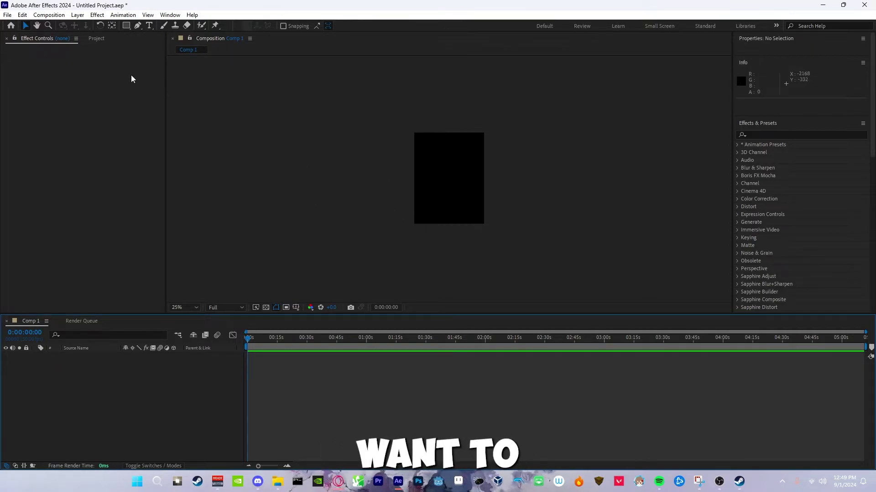
# Step: Place the knight PNG from the Project panel into Comp 1
pyautogui.click(97, 39)
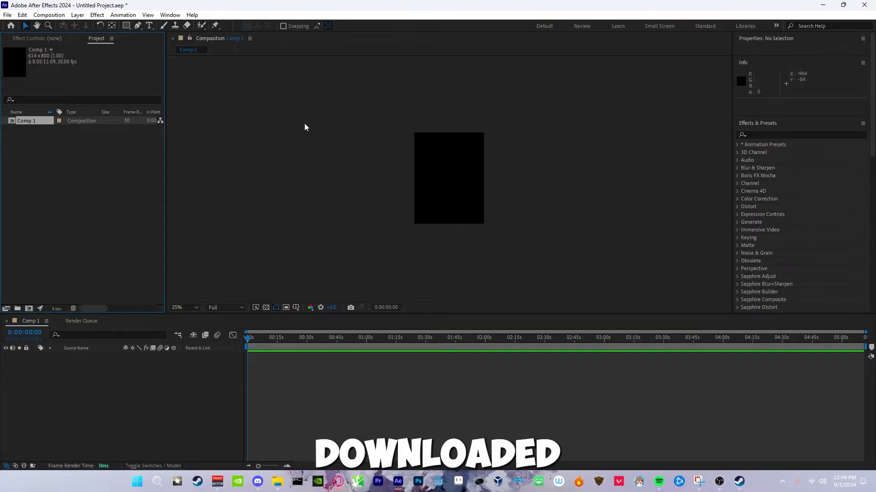
pyautogui.click(96, 173)
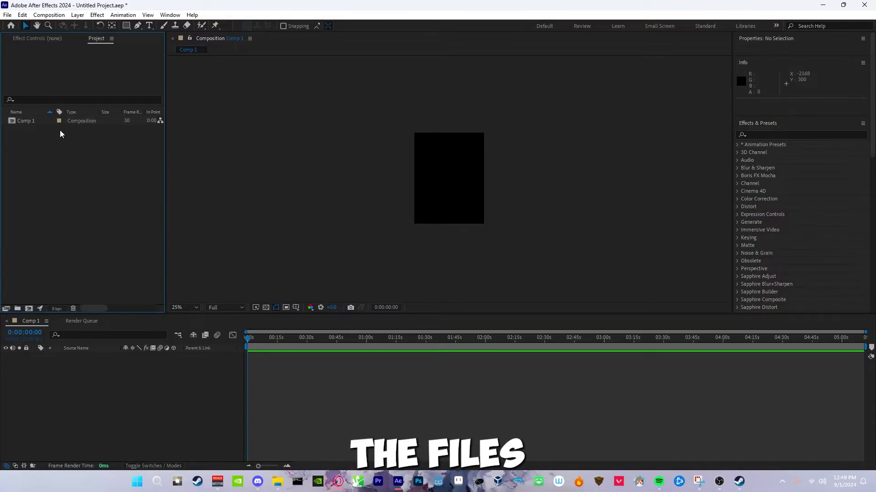
pyautogui.click(35, 130)
pyautogui.click(33, 147)
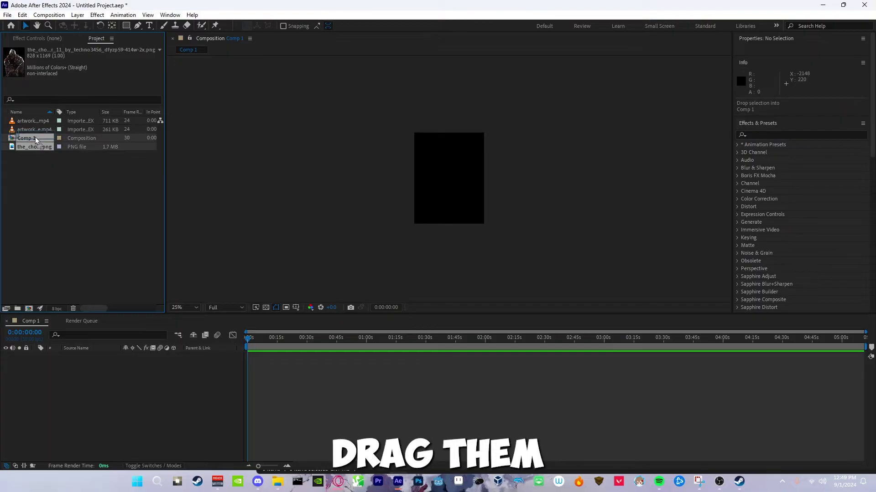
pyautogui.moveTo(34, 147); pyautogui.dragTo(28, 139)
# Step: Add artwork_side.mp4 and artwork_big.mp4 as layers and hide the knight PNG layer
pyautogui.click(48, 168)
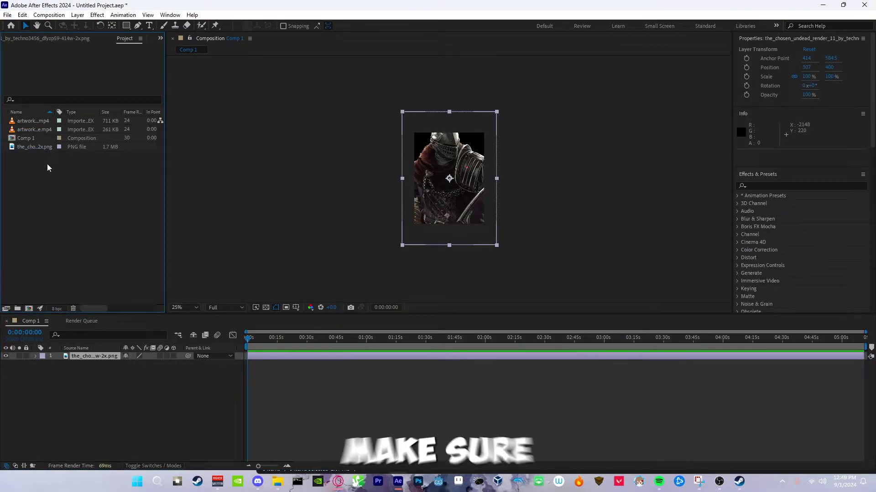
pyautogui.click(35, 130)
pyautogui.moveTo(44, 129); pyautogui.dragTo(17, 358)
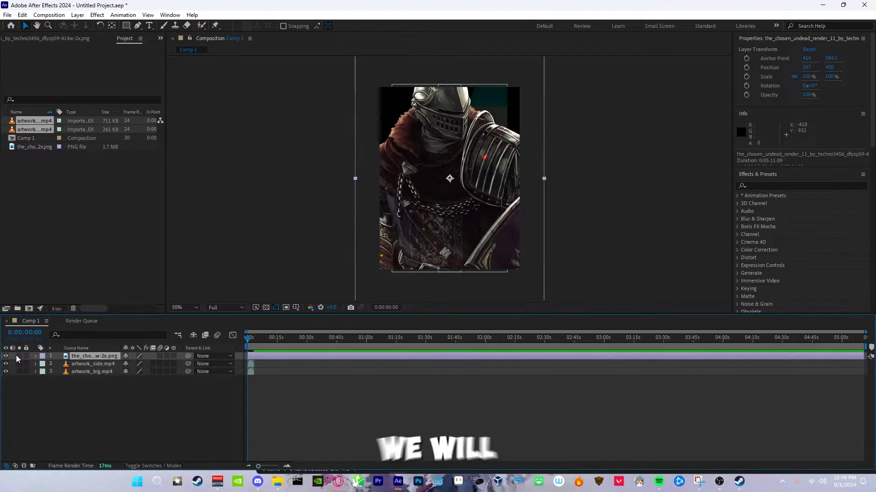
pyautogui.click(6, 356)
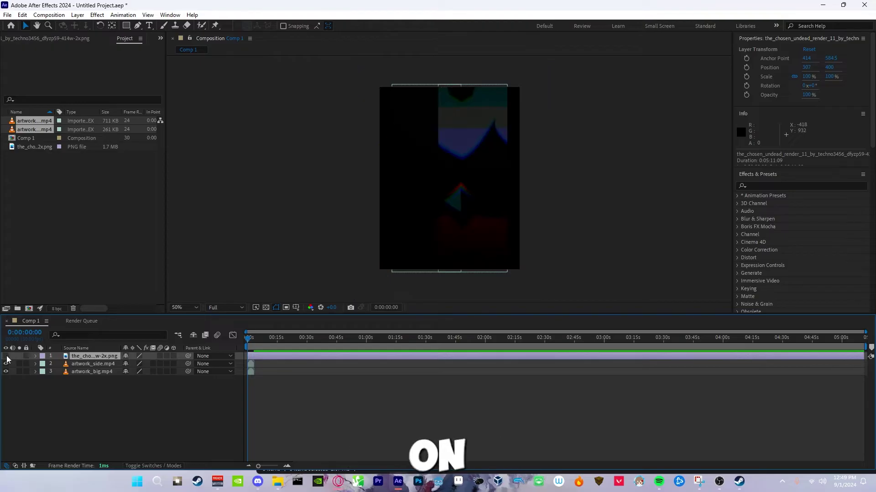
pyautogui.click(79, 371)
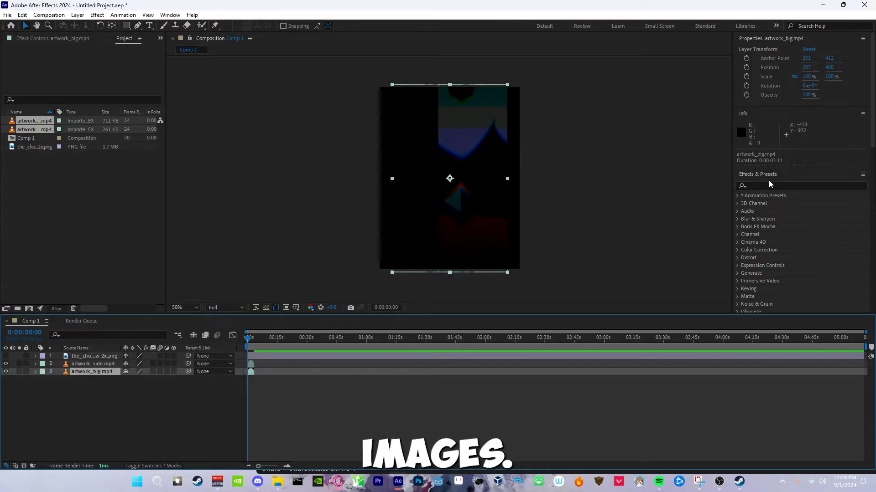
# Step: Align artwork_big.mp4 to the comp's left and top edges
pyautogui.click(98, 363)
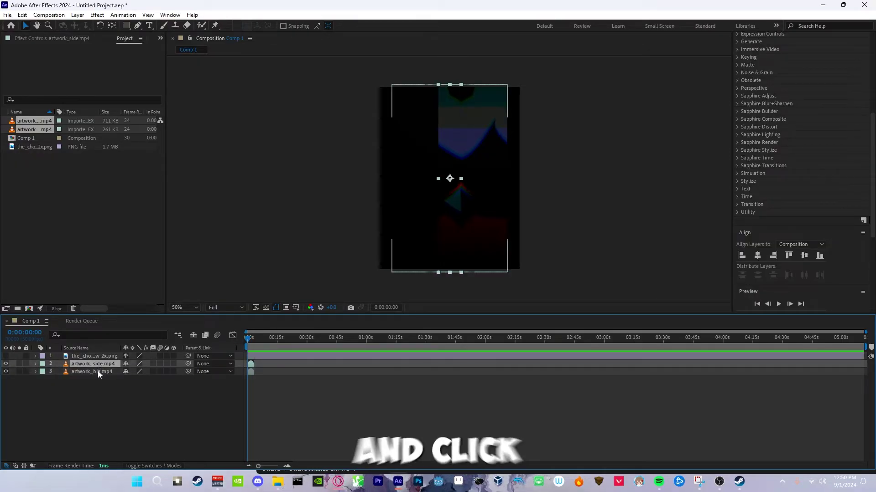
pyautogui.click(99, 372)
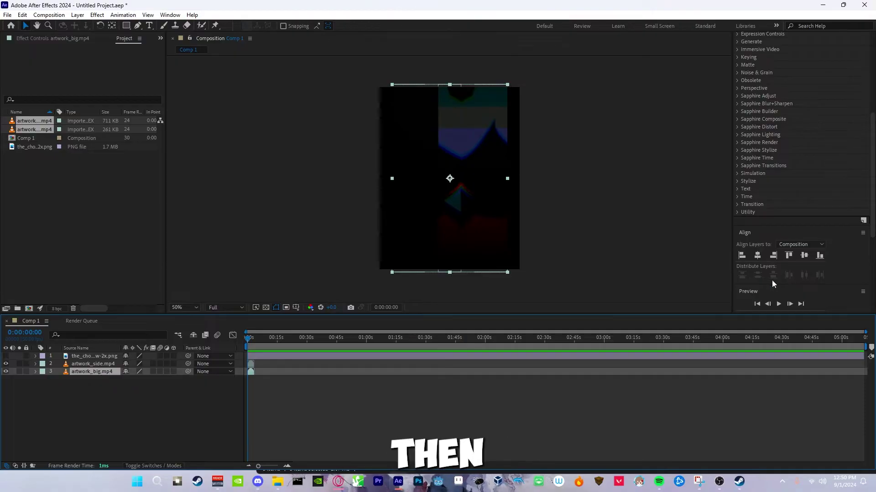
pyautogui.click(742, 255)
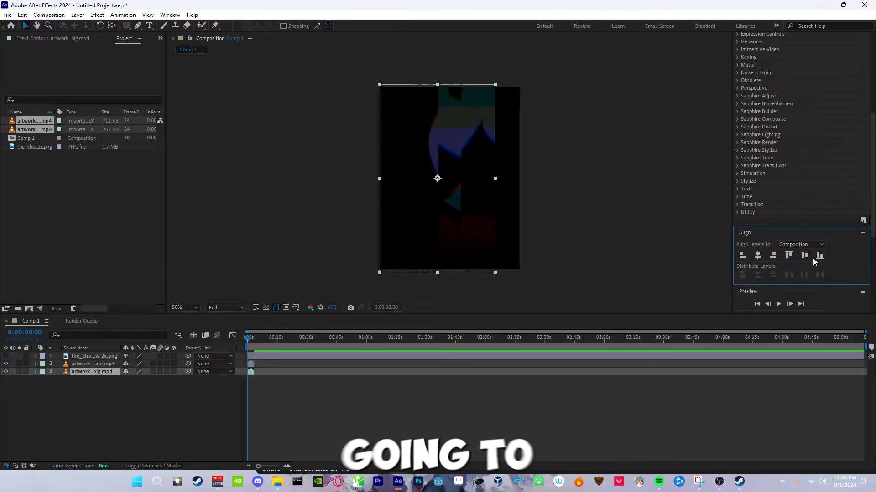
pyautogui.click(788, 256)
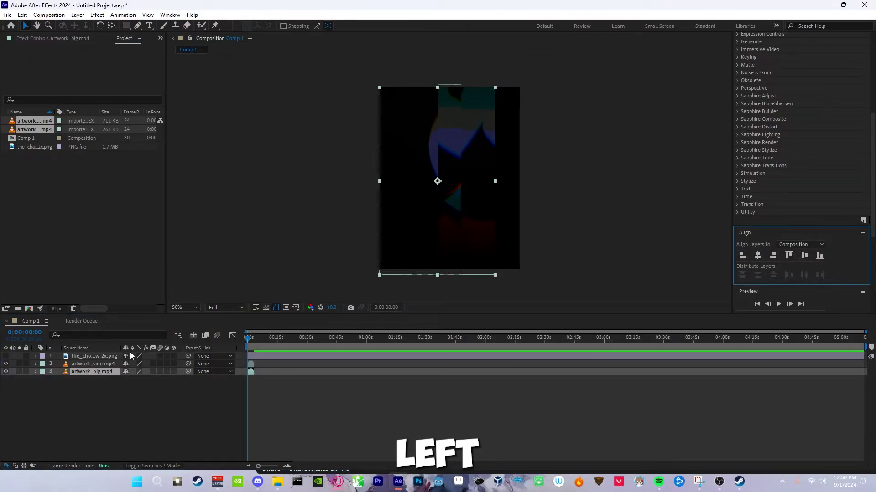
# Step: Align artwork_side.mp4 to the comp's right edge and check the layout
pyautogui.click(108, 364)
pyautogui.click(772, 255)
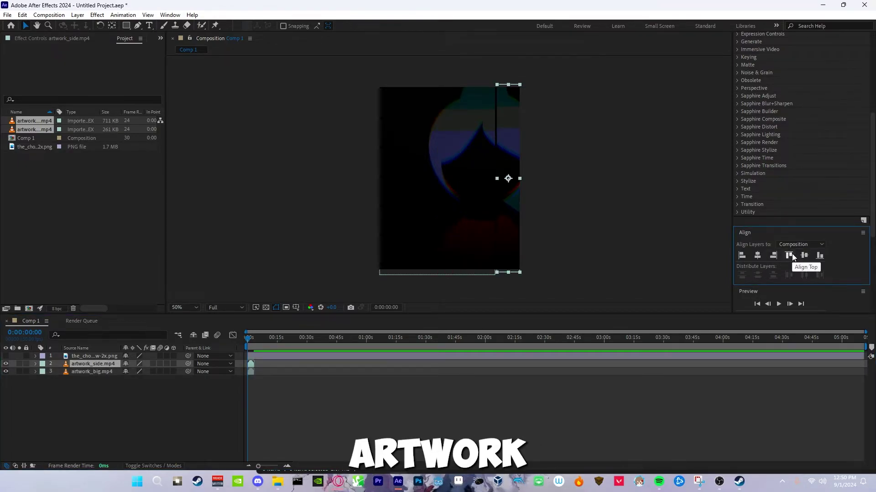
pyautogui.click(234, 205)
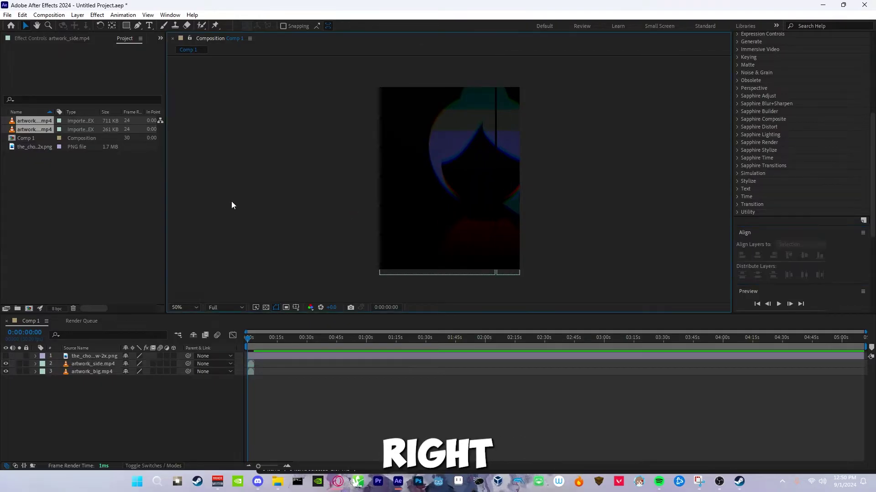
pyautogui.press('.')
pyautogui.press(',')
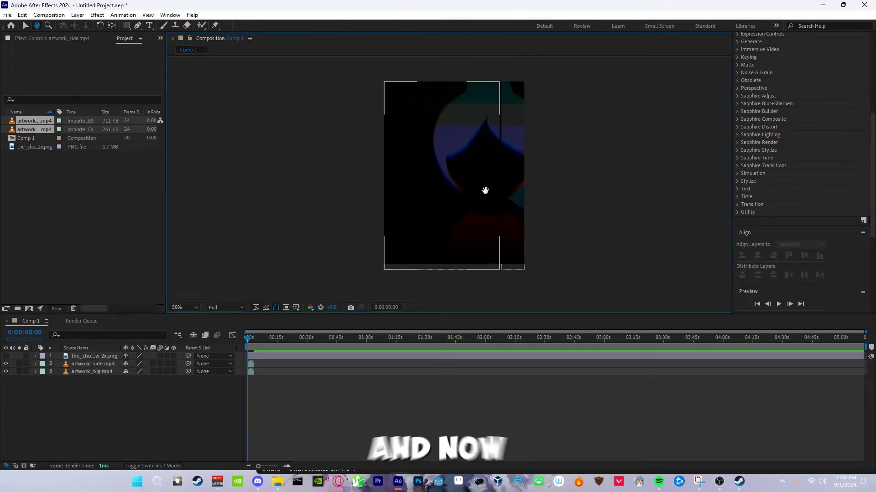
pyautogui.press('.')
pyautogui.press(',')
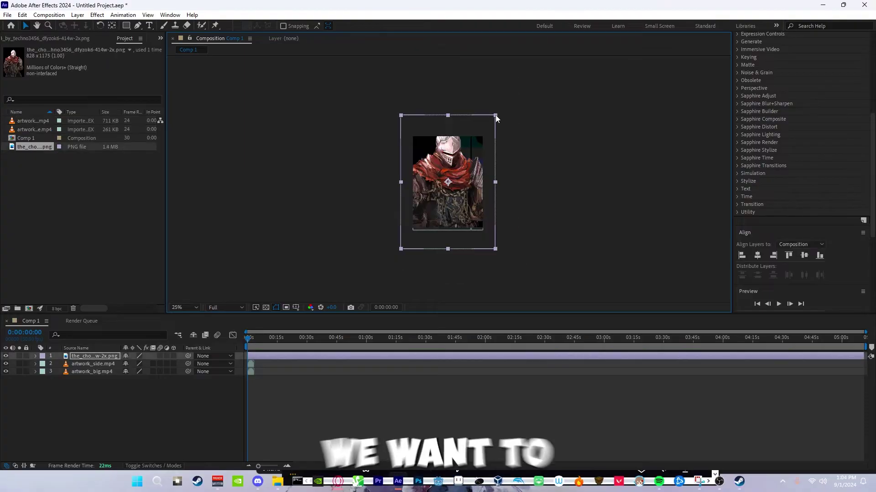
# Step: Move the knight image slightly down-left, scale it up a bit, and nudge it into place
pyautogui.press(',')
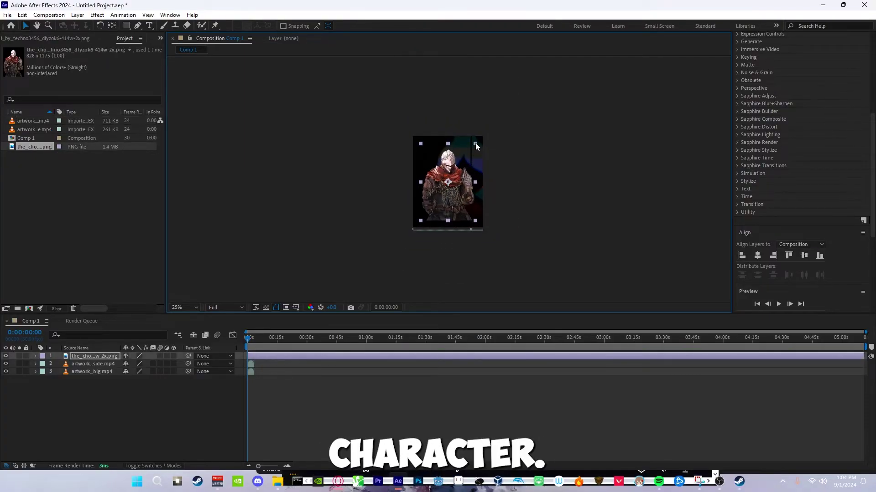
pyautogui.moveTo(447, 184); pyautogui.dragTo(441, 192)
pyautogui.press('.')
pyautogui.press('.')
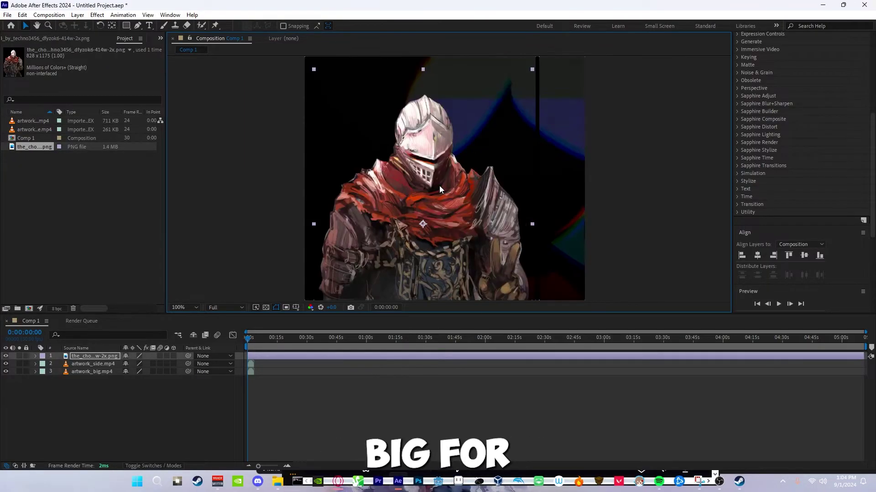
pyautogui.press(',')
pyautogui.moveTo(471, 140); pyautogui.dragTo(470, 129)
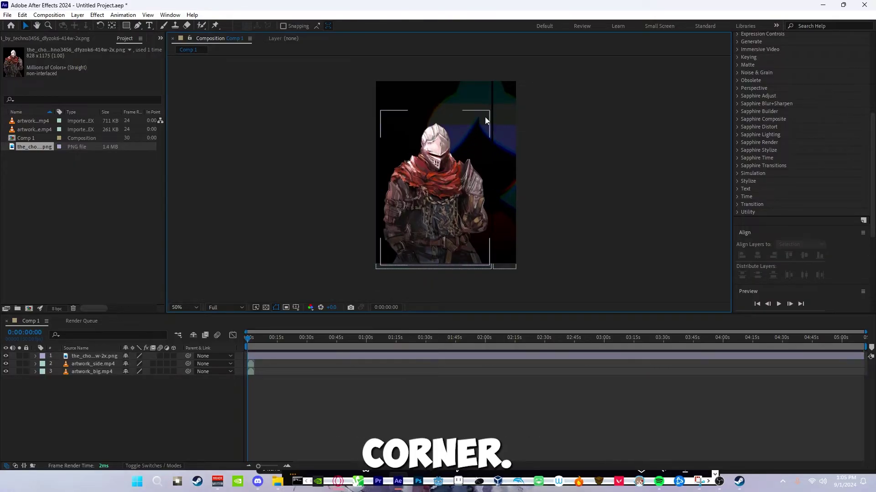
pyautogui.moveTo(490, 113); pyautogui.dragTo(497, 101)
pyautogui.moveTo(454, 187); pyautogui.dragTo(450, 188)
# Step: Choose the Puppet Pin tool and select the knight PNG layer for pinning
pyautogui.scroll(1, 451, 191)
pyautogui.click(614, 208)
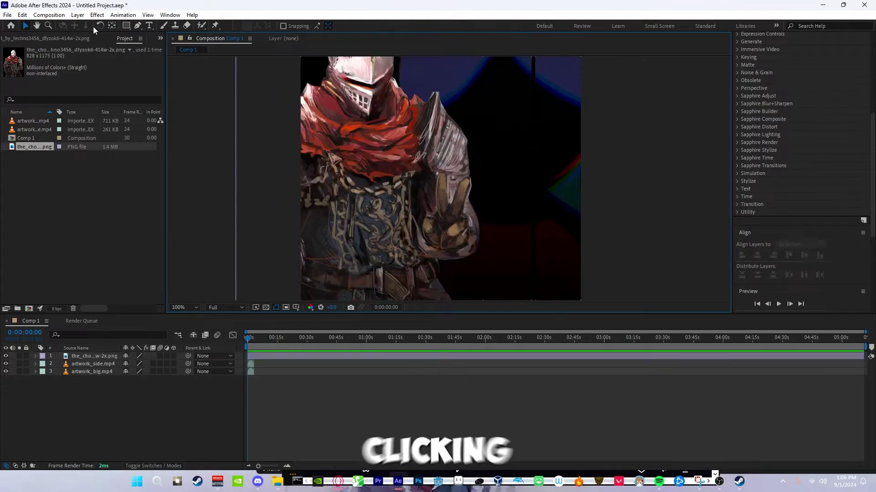
pyautogui.click(216, 26)
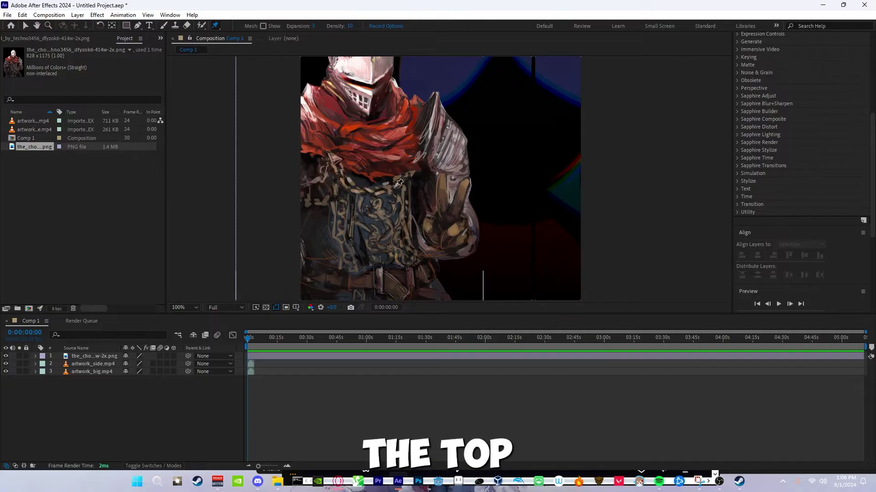
pyautogui.click(95, 356)
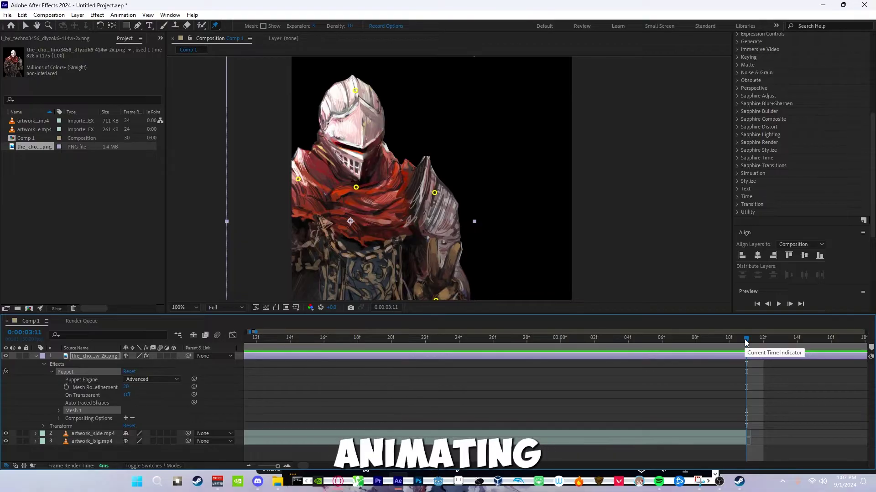
# Step: End the work area at the current frame, then one frame earlier
pyautogui.press('n')
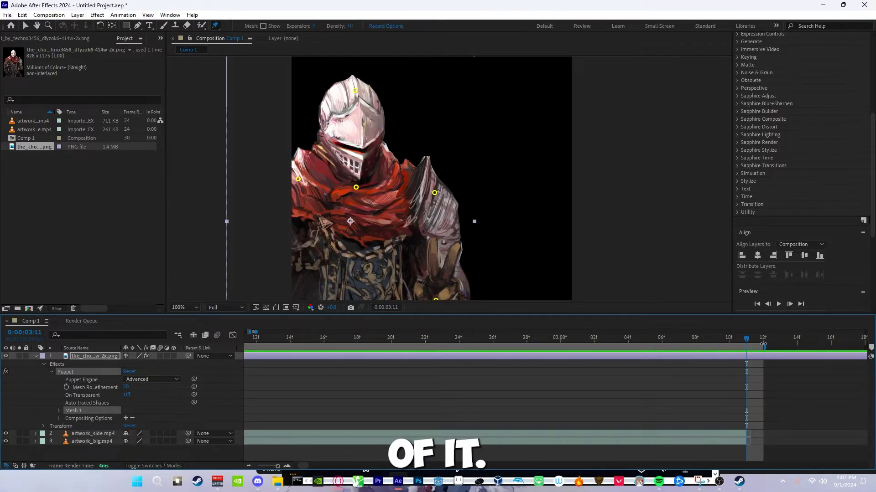
pyautogui.click(741, 340)
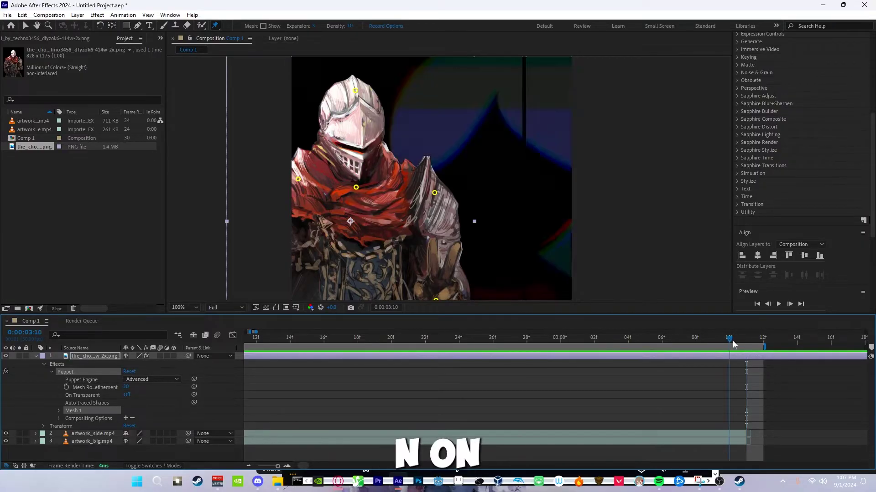
pyautogui.press('n')
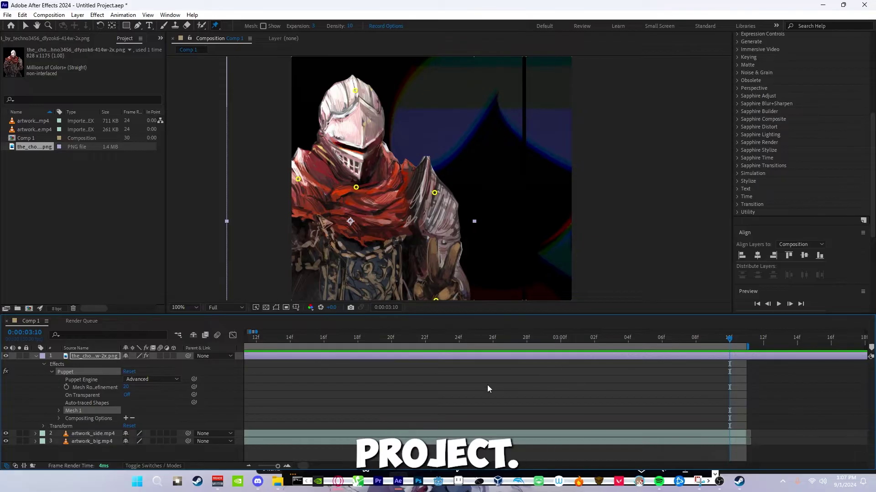
pyautogui.scroll(-5, 469, 379)
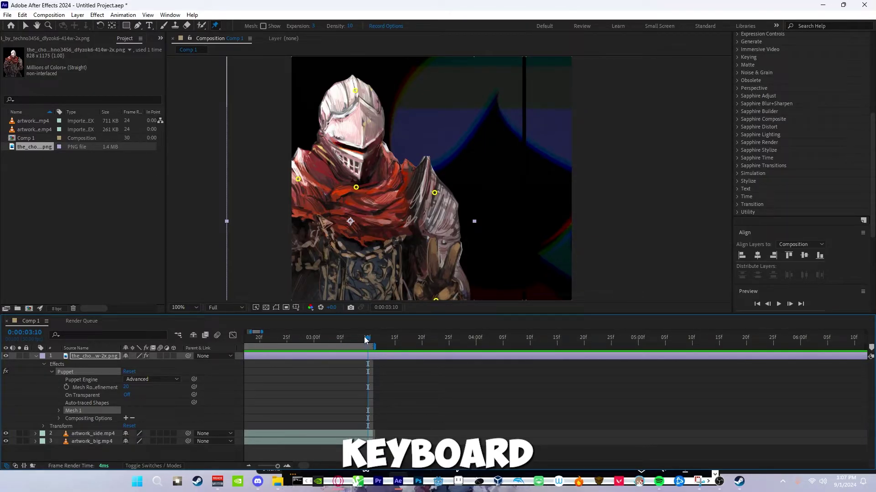
# Step: Reveal the pin keyframes and select the helmet pin at the animation's midpoint
pyautogui.hotkey('shift', 'pageup')
pyautogui.scroll(-4, 265, 360)
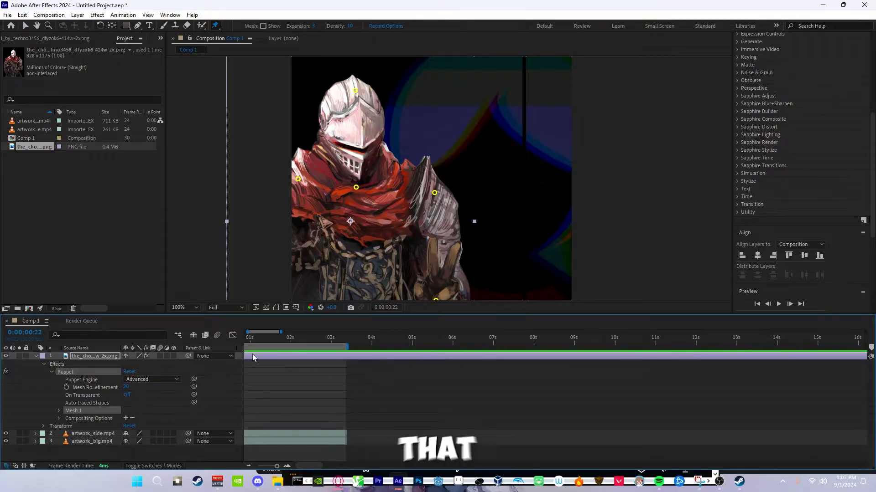
pyautogui.press('u')
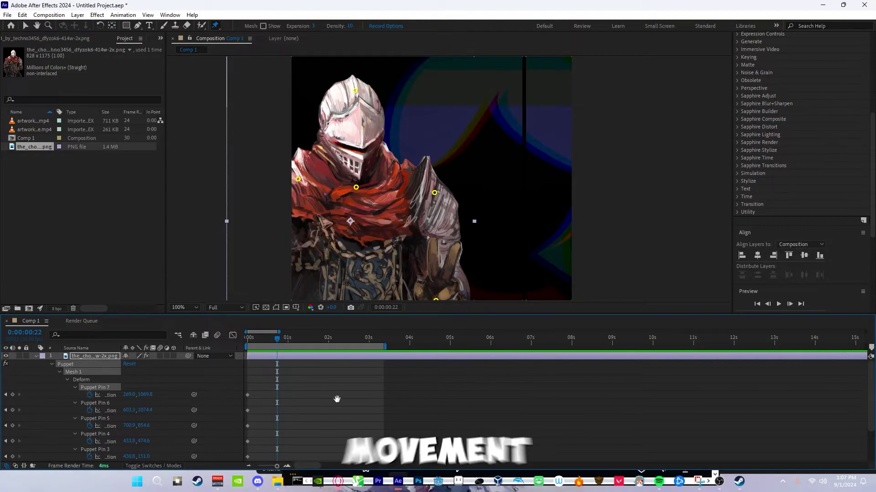
pyautogui.scroll(-1, 304, 362)
pyautogui.scroll(-3, 319, 406)
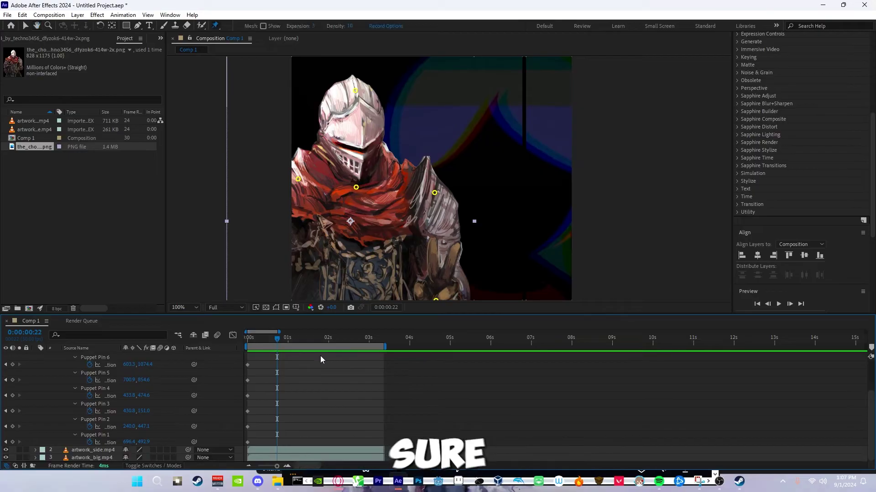
pyautogui.moveTo(278, 338); pyautogui.dragTo(310, 338)
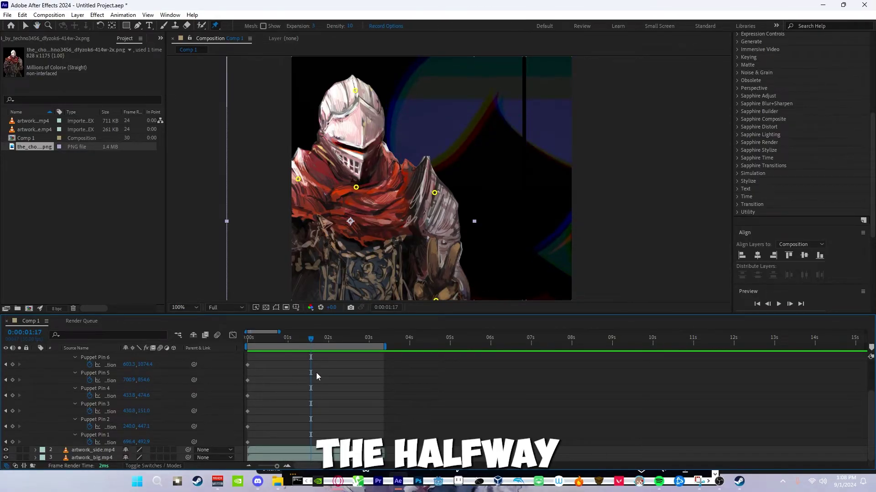
pyautogui.press(',')
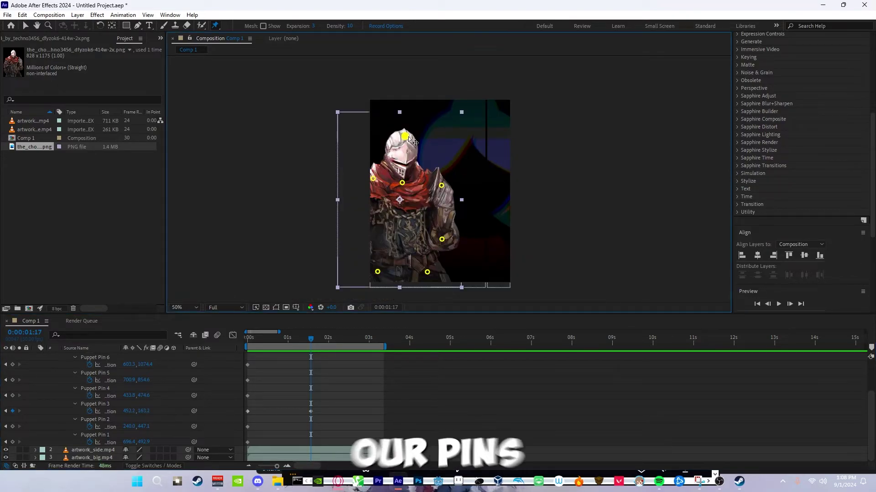
pyautogui.click(404, 134)
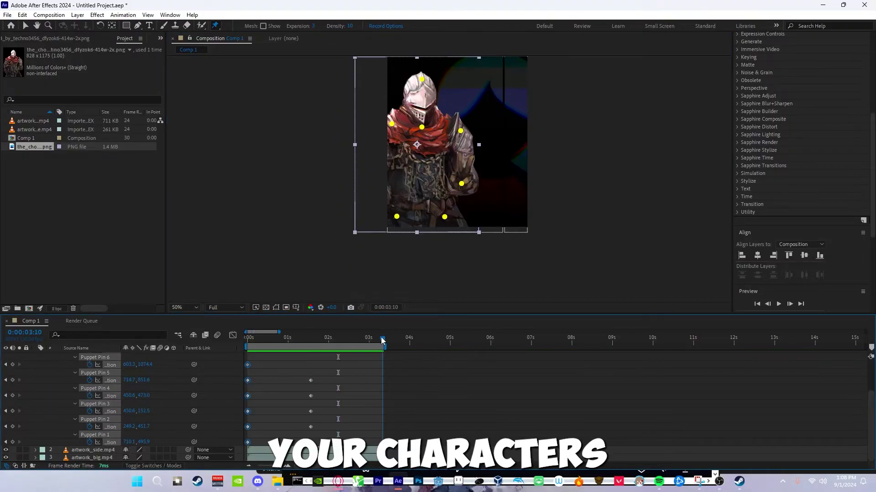
# Step: Key every pin at the end so the motion loops, then preview it
pyautogui.click(384, 337)
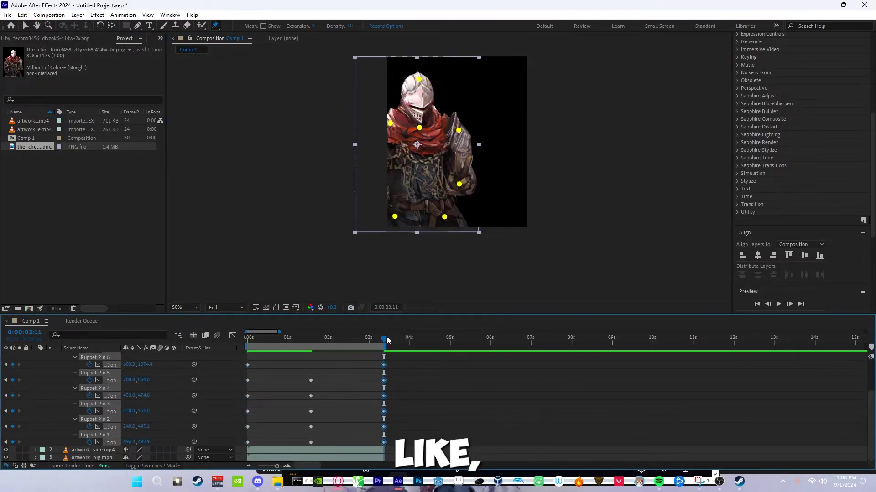
pyautogui.press('space')
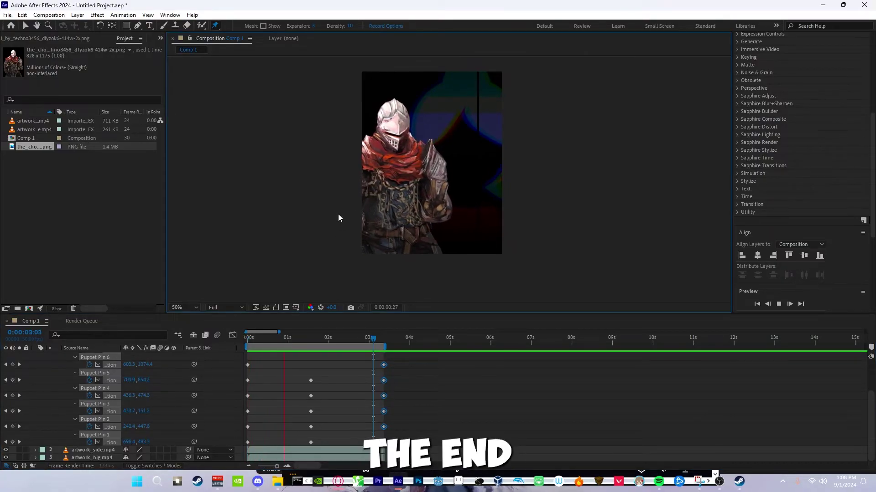
pyautogui.press('.')
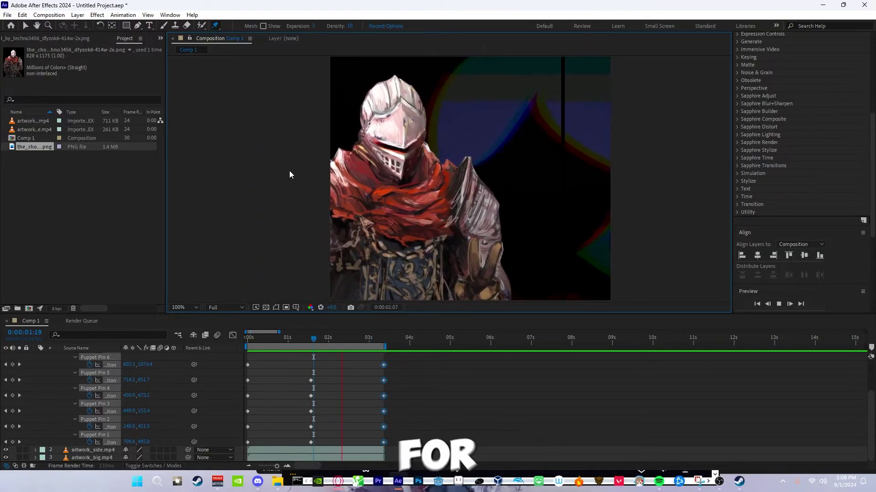
pyautogui.press(',')
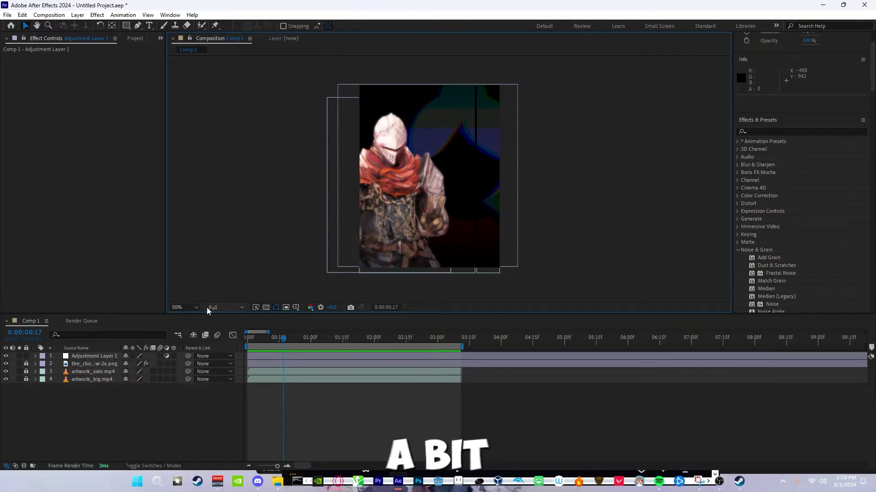
# Step: Queue Comp 1 for rendering with PNG Sequence as the output format and render it
pyautogui.click(8, 15)
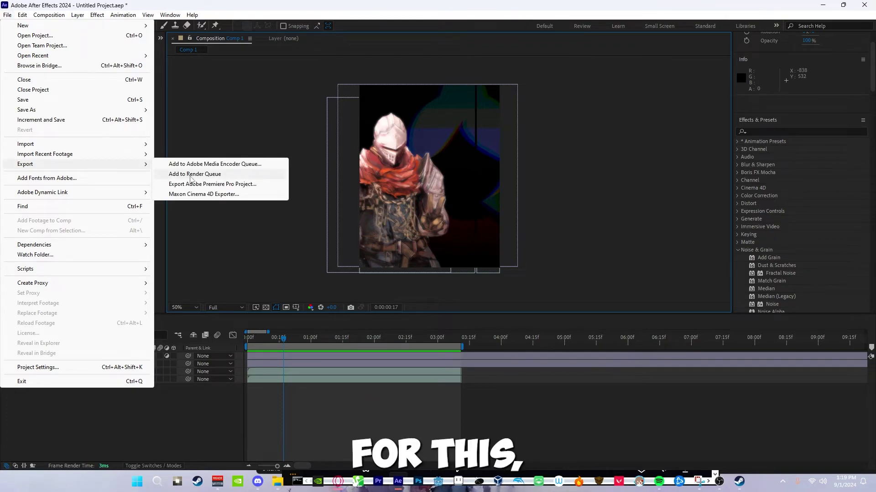
pyautogui.click(191, 178)
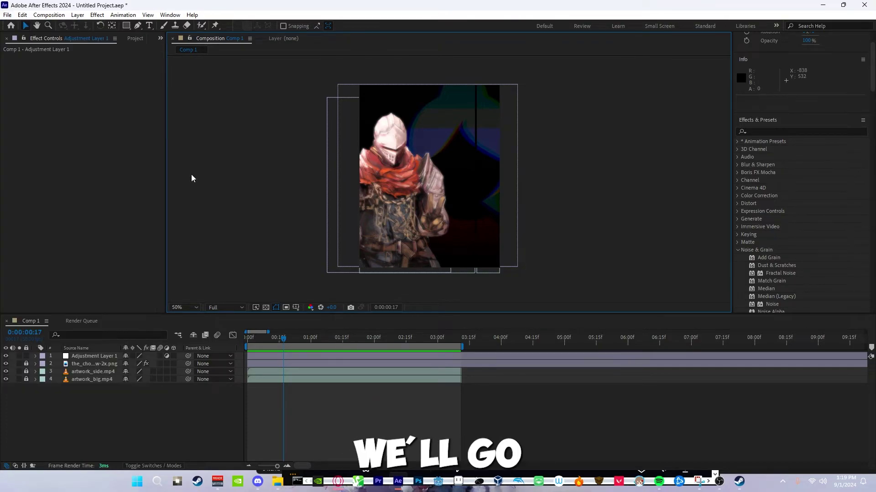
pyautogui.click(89, 326)
pyautogui.click(95, 376)
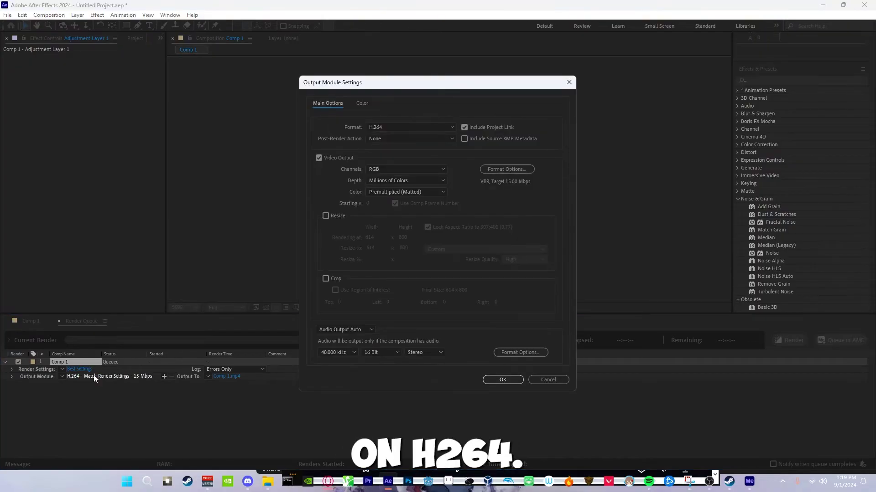
pyautogui.click(407, 127)
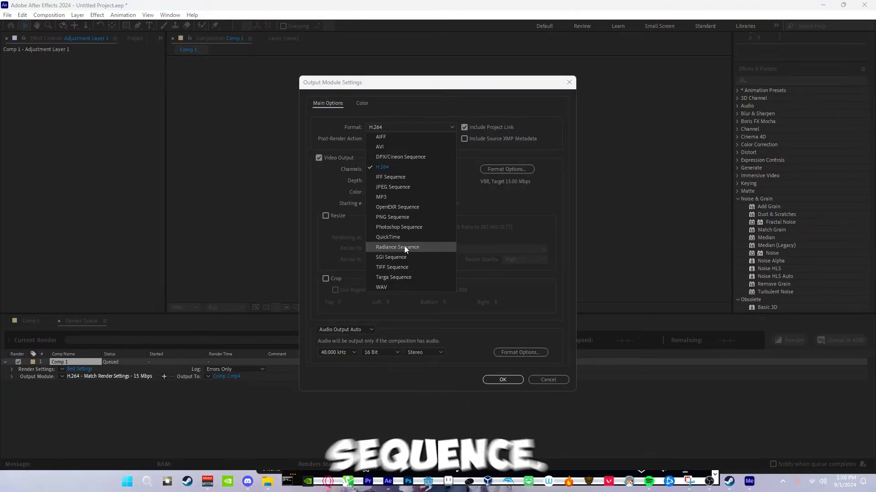
pyautogui.click(403, 218)
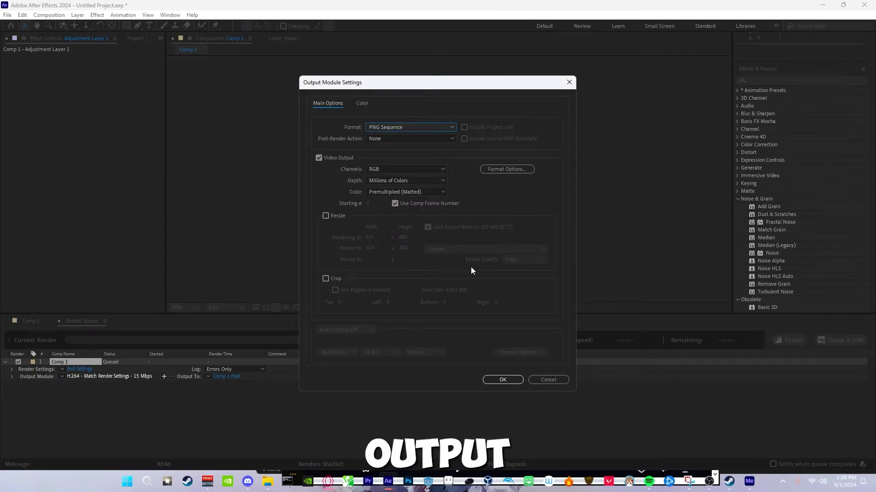
pyautogui.click(495, 383)
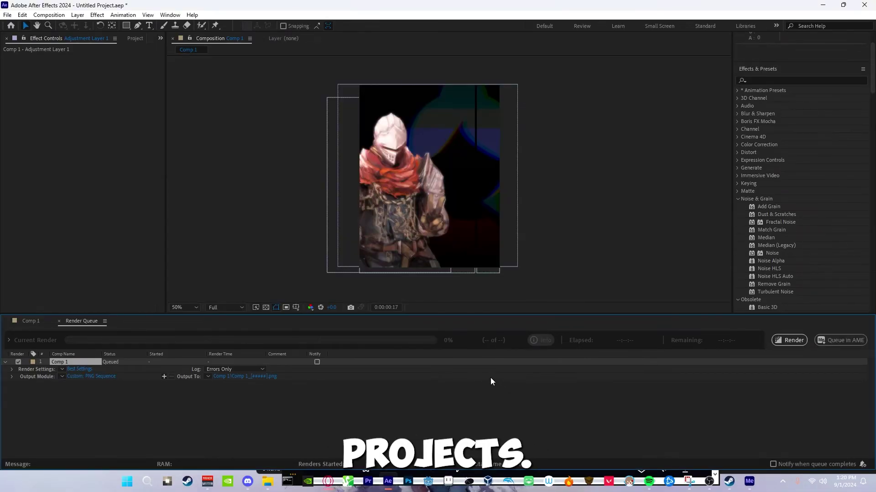
pyautogui.click(788, 340)
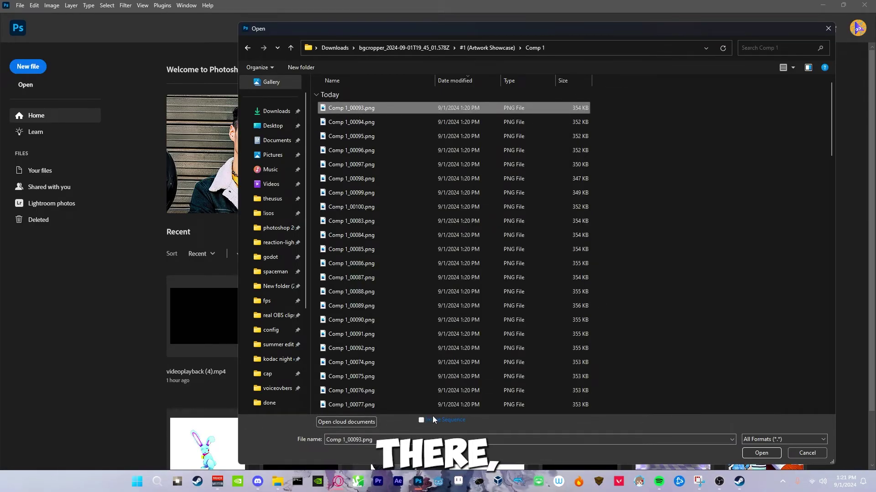
# Step: Import the Comp 1 PNG frames as a single image sequence at 30 fps
pyautogui.click(421, 420)
pyautogui.click(761, 453)
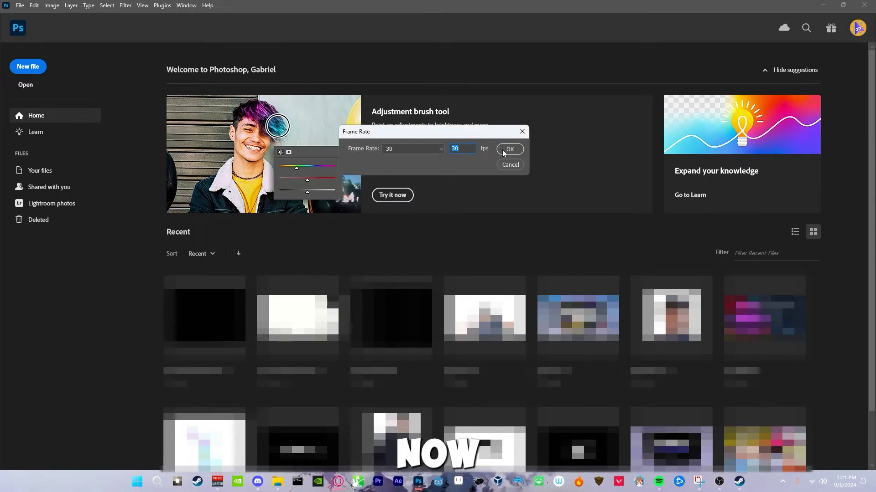
pyautogui.click(510, 149)
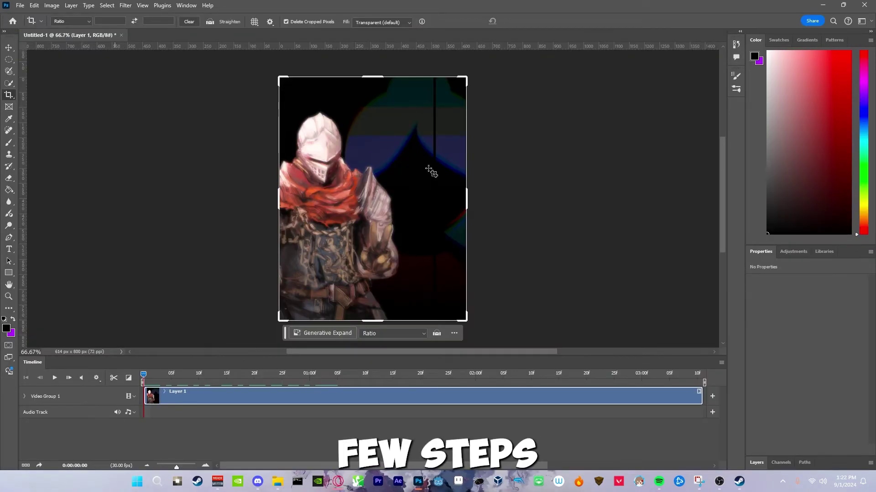
# Step: Trim the frame's right side with the Crop tool to about 507 × 800 px
pyautogui.scroll(1, 439, 201)
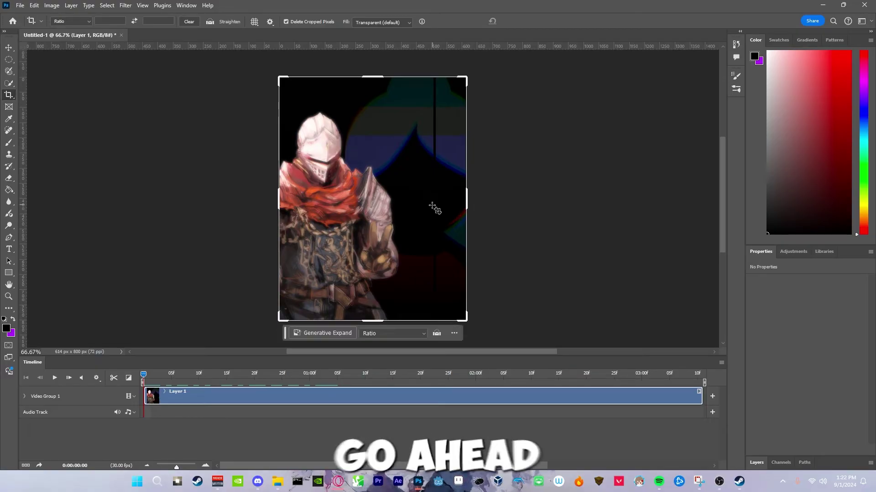
pyautogui.scroll(5, 436, 203)
pyautogui.moveTo(530, 196); pyautogui.dragTo(485, 201)
# Step: Commit the crop and set up a Save for Web GIF export with No Dither
pyautogui.press('Return')
pyautogui.click(21, 5)
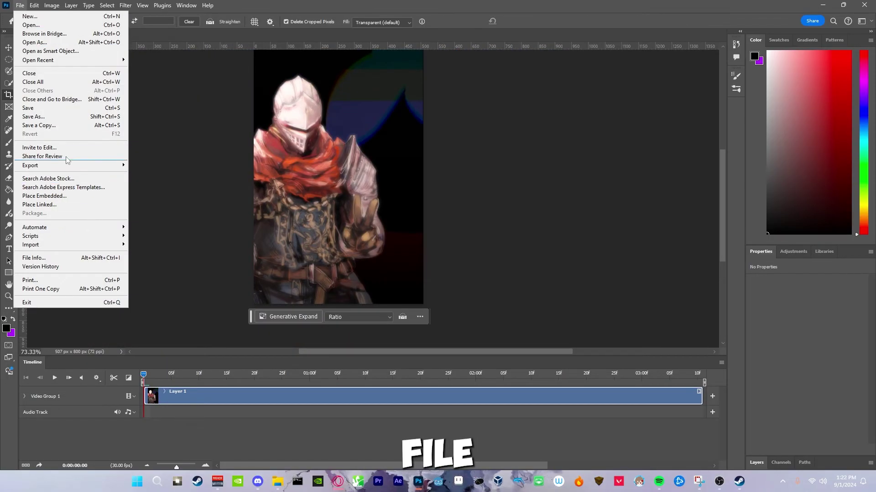
pyautogui.moveTo(68, 168)
pyautogui.click(190, 200)
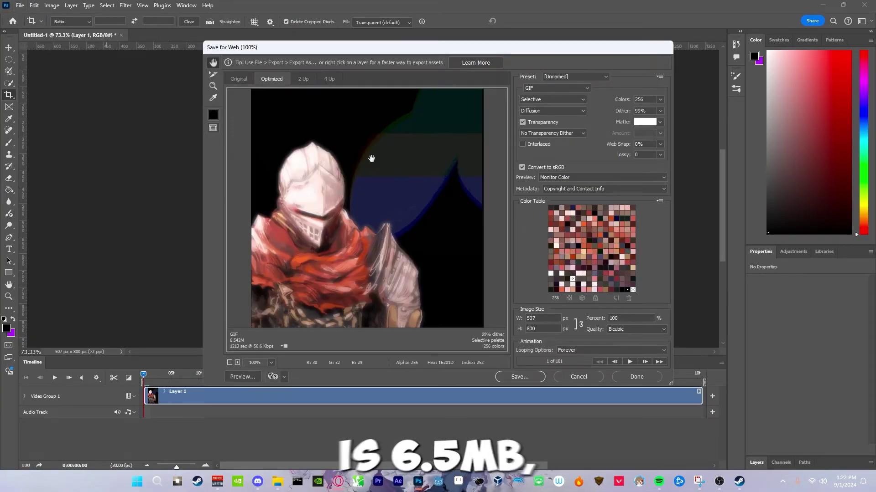
pyautogui.scroll(-3, 370, 176)
pyautogui.scroll(3, 370, 176)
pyautogui.scroll(-3, 371, 176)
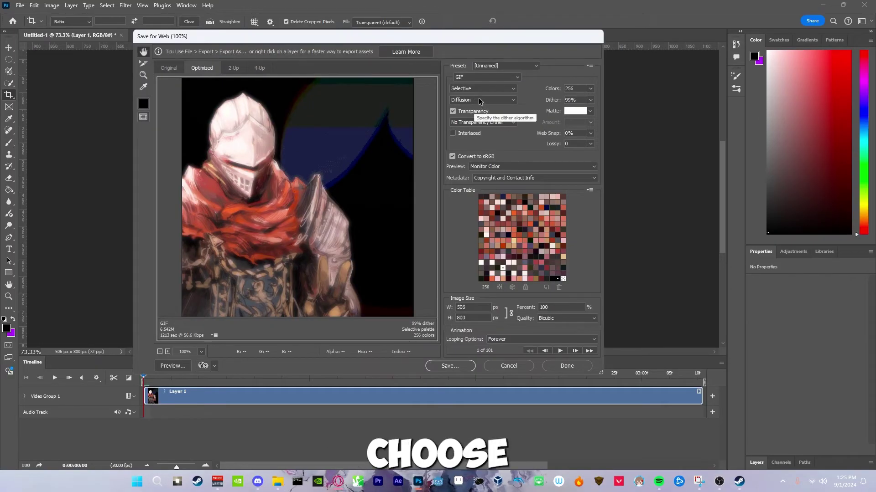
pyautogui.click(480, 102)
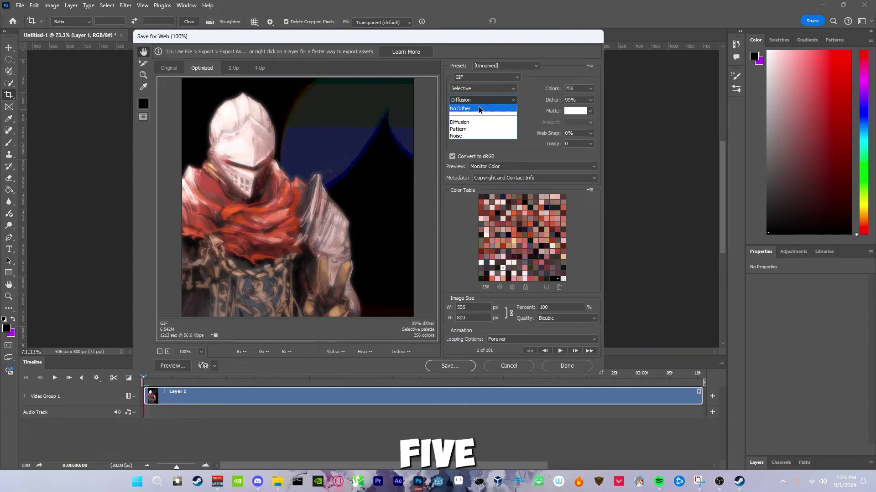
pyautogui.click(480, 109)
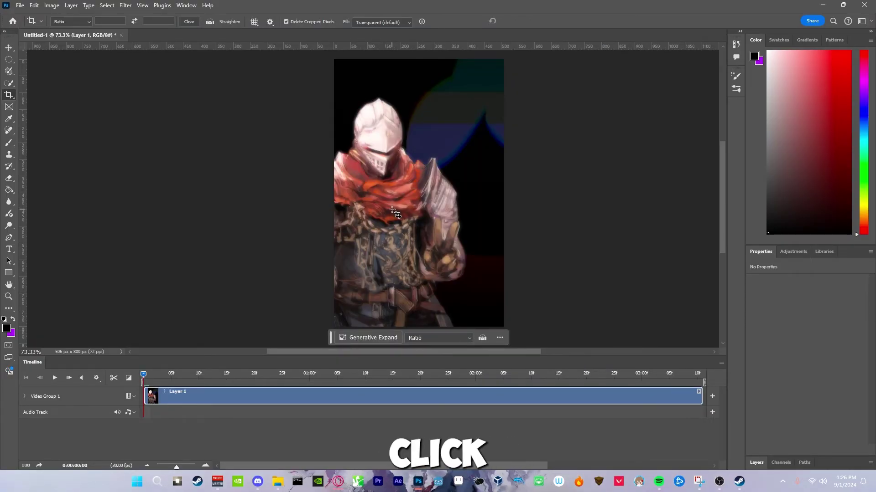
# Step: Undo the crop back to the full 614 px frame and set a narrow right-side strip crop
pyautogui.hotkey('ctrl', 'z')
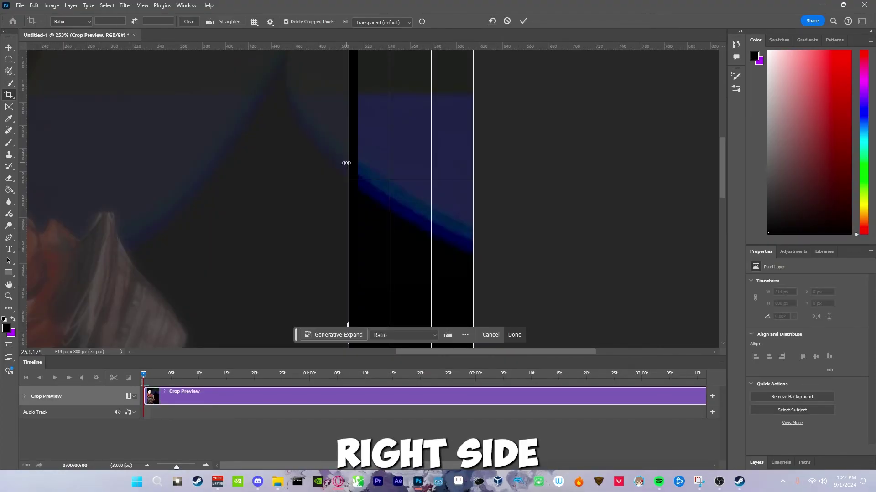
pyautogui.moveTo(348, 162); pyautogui.dragTo(350, 173)
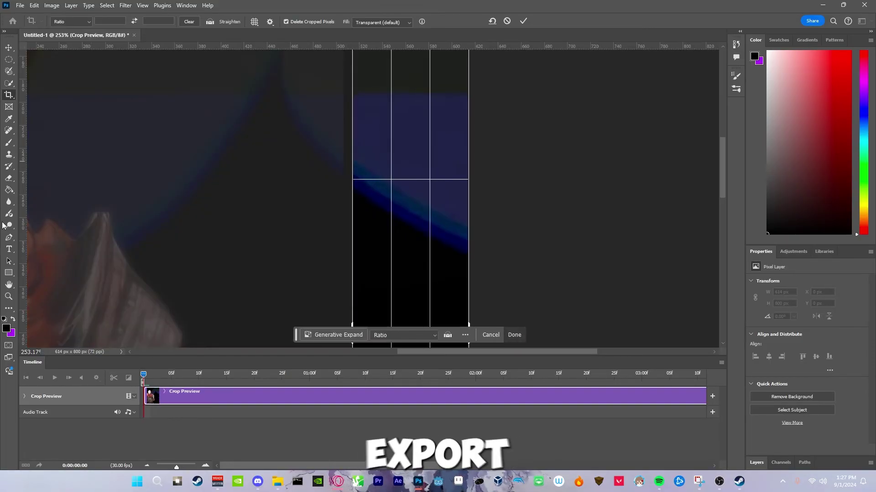
pyautogui.scroll(-1, 410, 228)
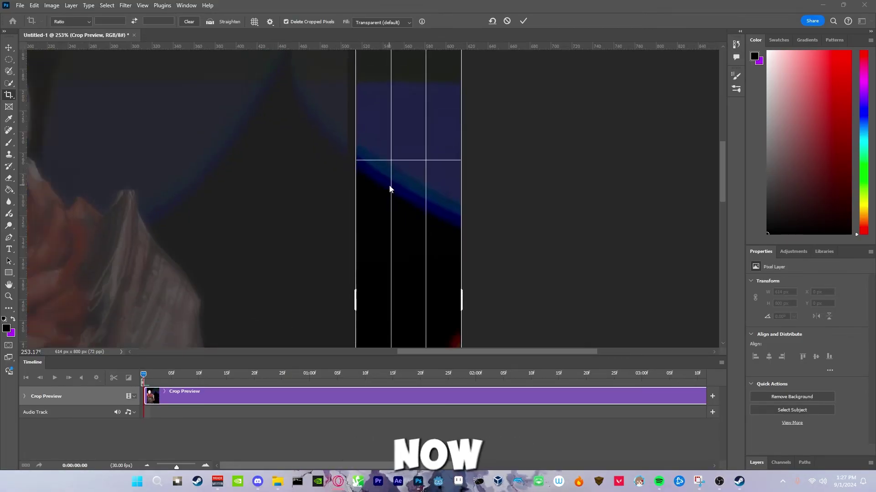
pyautogui.scroll(-5, 391, 190)
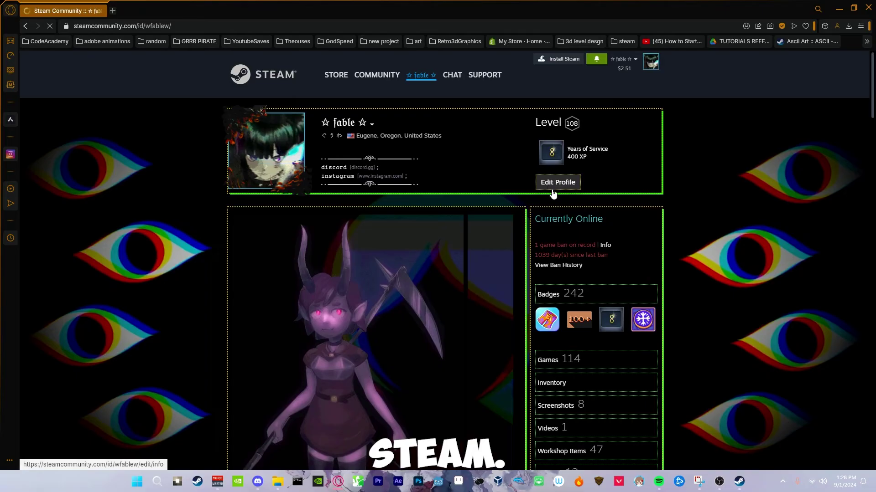
pyautogui.scroll(-5, 604, 230)
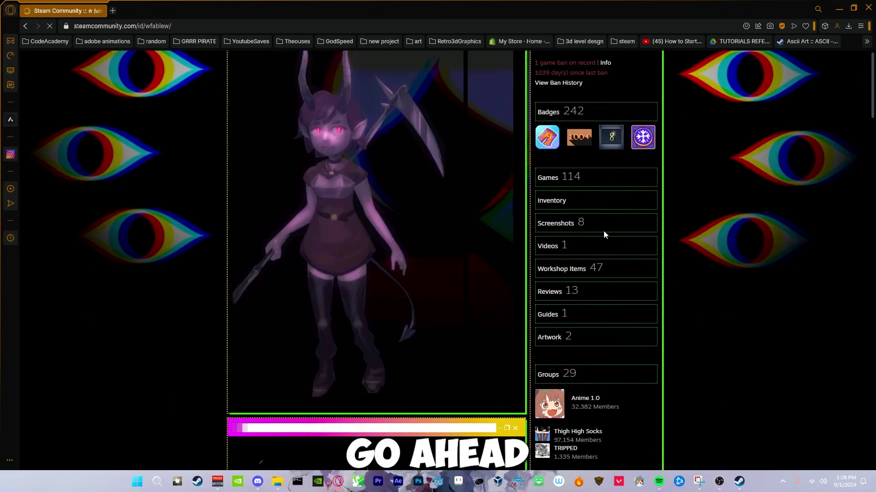
# Step: Start a new Not Game Specific artwork upload from the profile's Artwork page
pyautogui.click(558, 337)
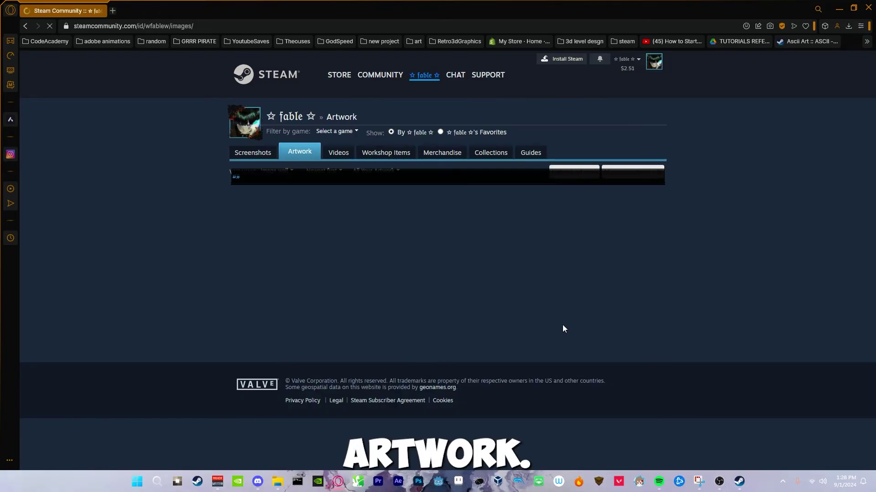
pyautogui.click(581, 170)
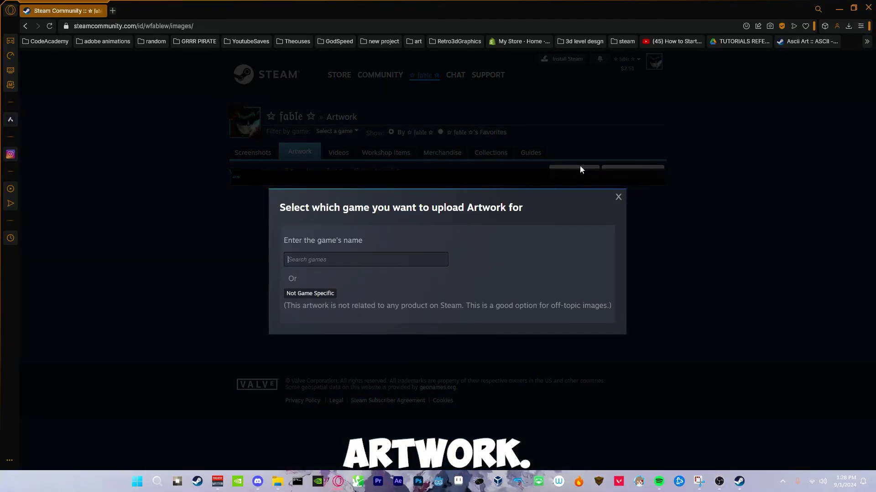
pyautogui.click(318, 294)
pyautogui.scroll(-2, 321, 295)
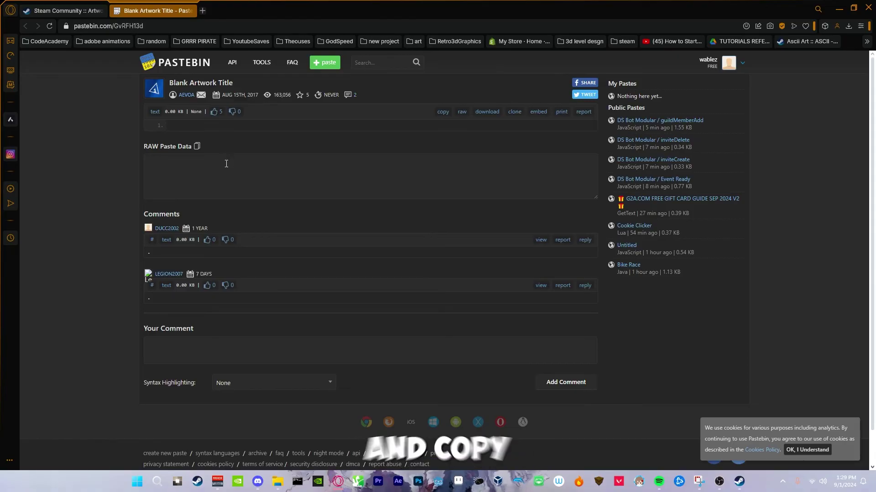
# Step: Copy the blank title text from Pastebin for the artwork title field
pyautogui.click(197, 146)
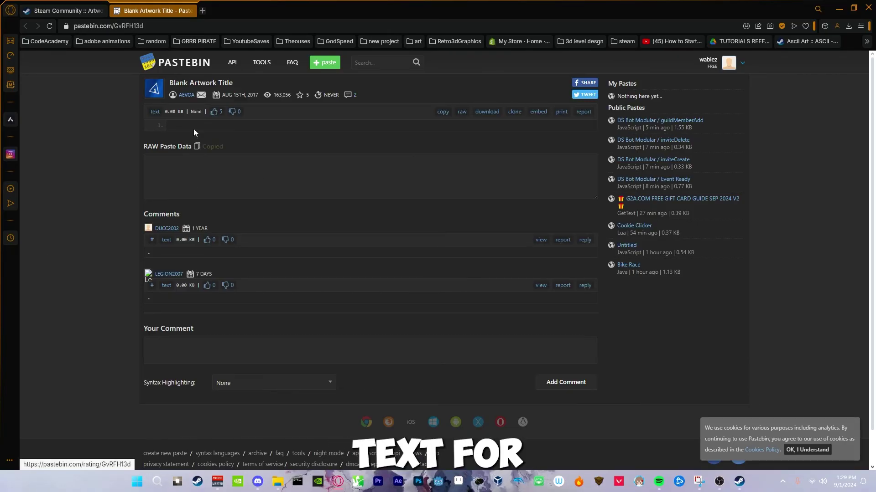
pyautogui.click(61, 11)
pyautogui.click(275, 229)
pyautogui.click(215, 272)
pyautogui.rightClick(456, 287)
# Step: Run the override script in the DevTools Console setting image width 1000 and height 1
pyautogui.click(475, 279)
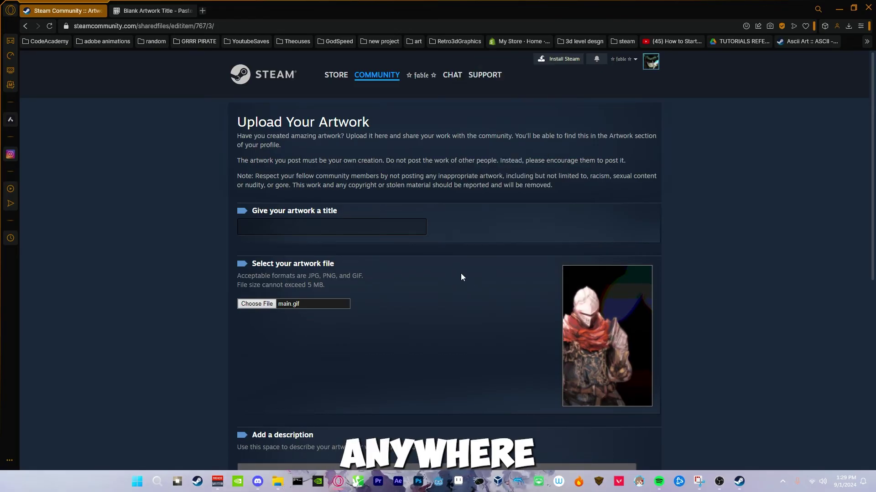
pyautogui.click(139, 12)
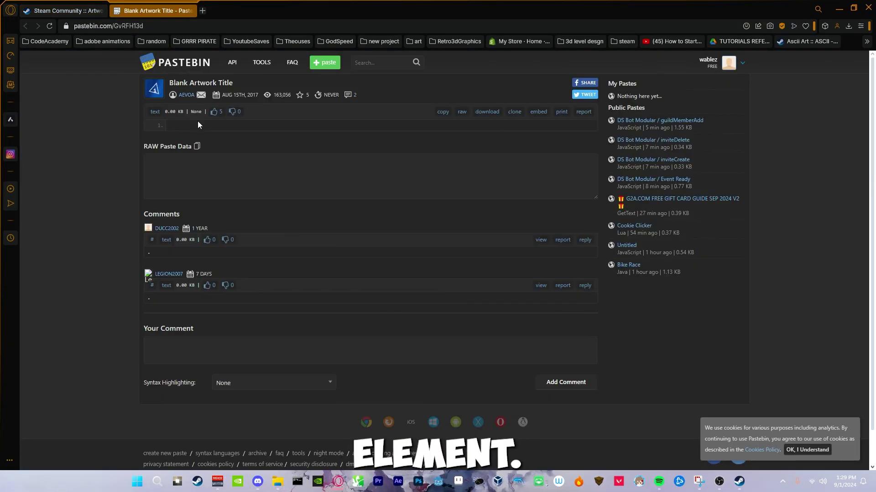
pyautogui.click(78, 13)
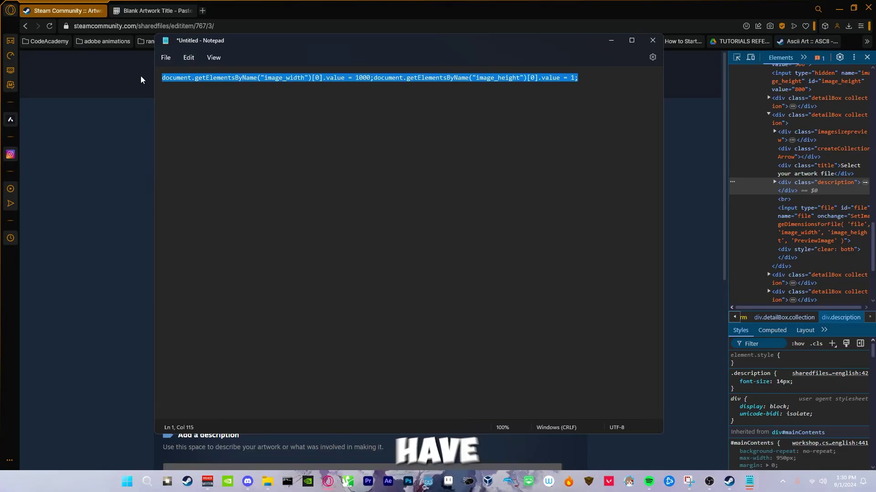
pyautogui.click(609, 41)
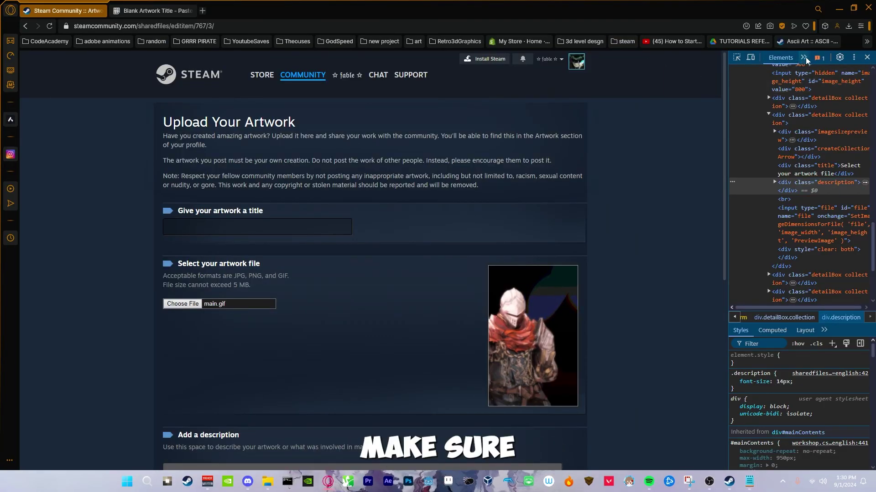
pyautogui.click(804, 57)
pyautogui.click(793, 81)
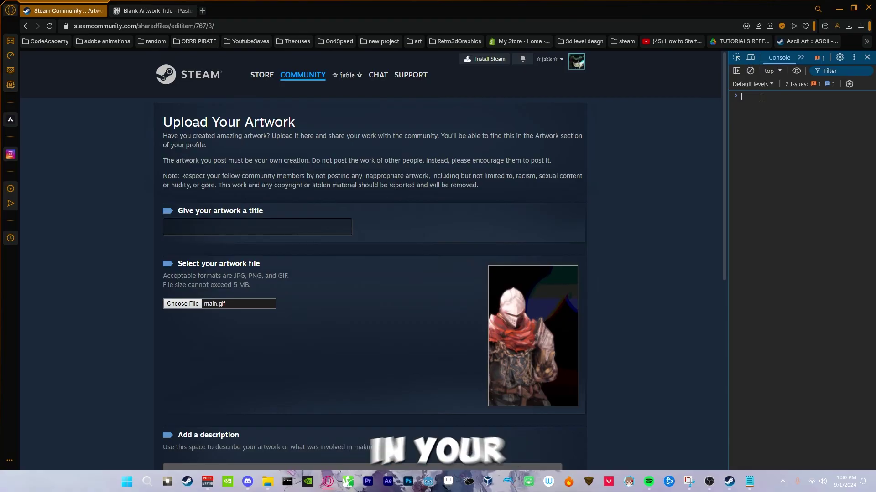
pyautogui.hotkey('ctrl', 'v')
pyautogui.press('Return')
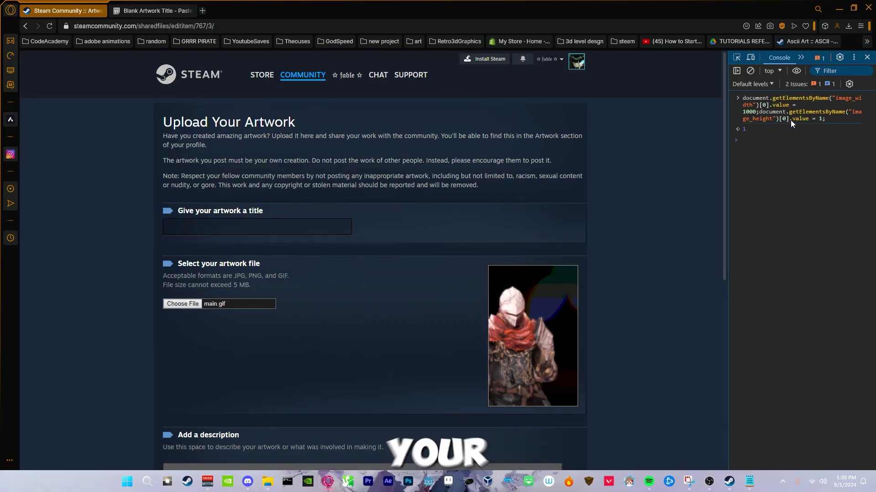
# Step: Select right.gif as the artwork file for the upload
pyautogui.moveTo(728, 128); pyautogui.dragTo(644, 132)
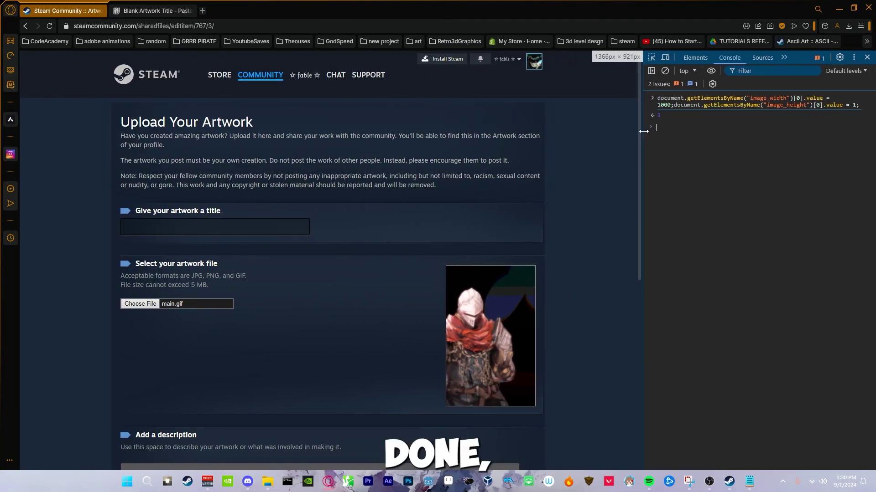
pyautogui.scroll(-7, 588, 196)
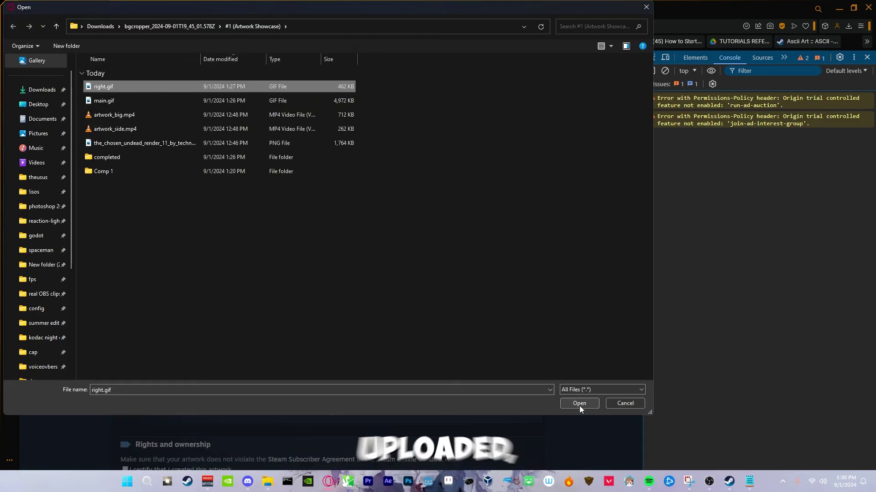
pyautogui.click(580, 405)
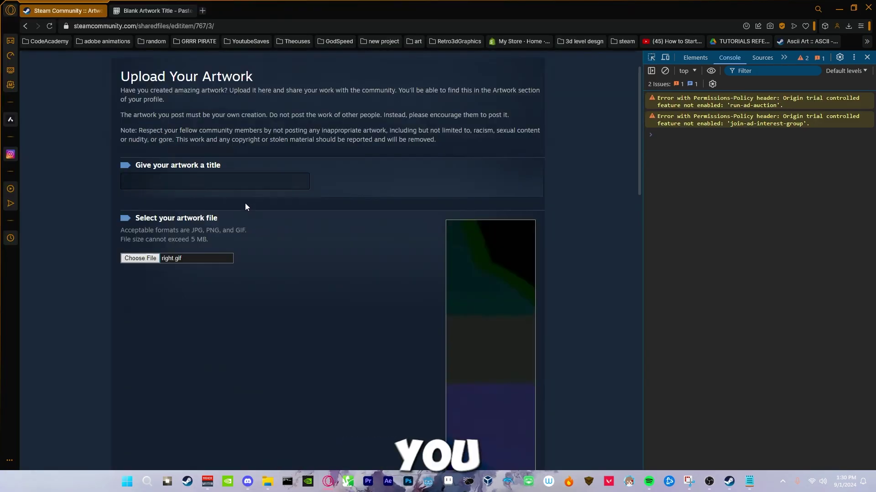
pyautogui.scroll(-10, 173, 215)
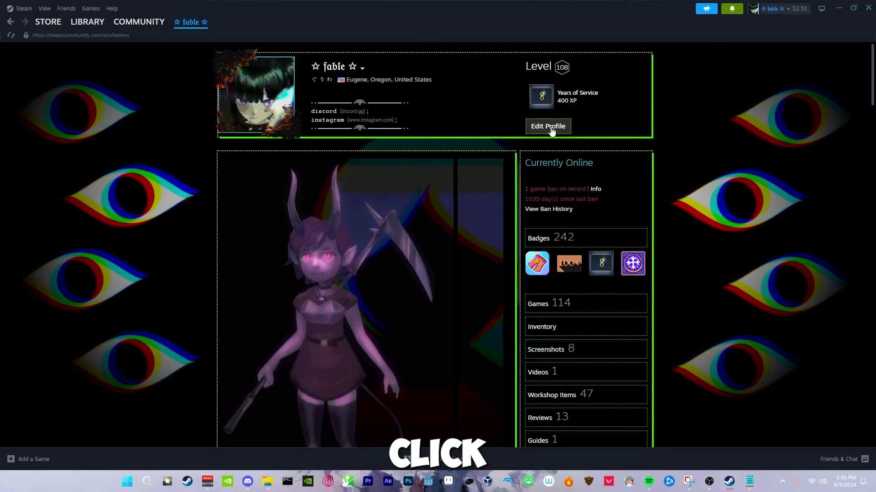
pyautogui.click(550, 129)
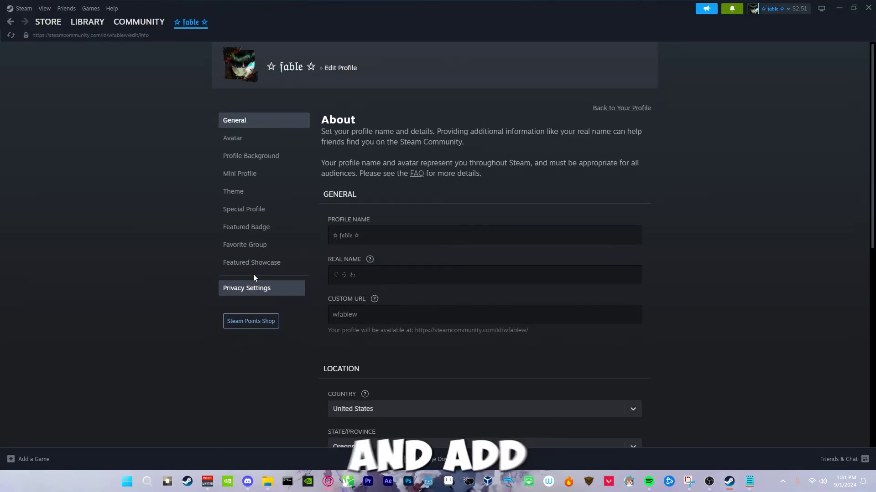
# Step: Put the knight images into the Artwork Showcase slots and return to the profile
pyautogui.click(253, 263)
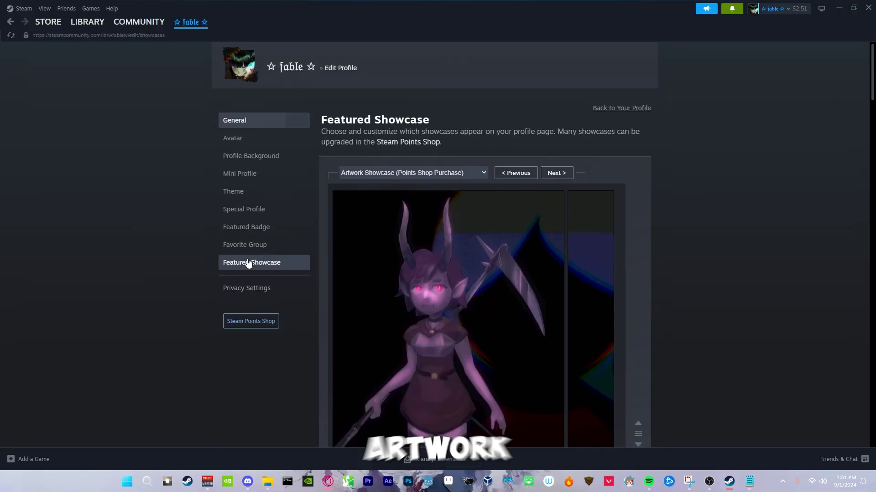
pyautogui.scroll(-10, 771, 238)
pyautogui.scroll(-10, 748, 220)
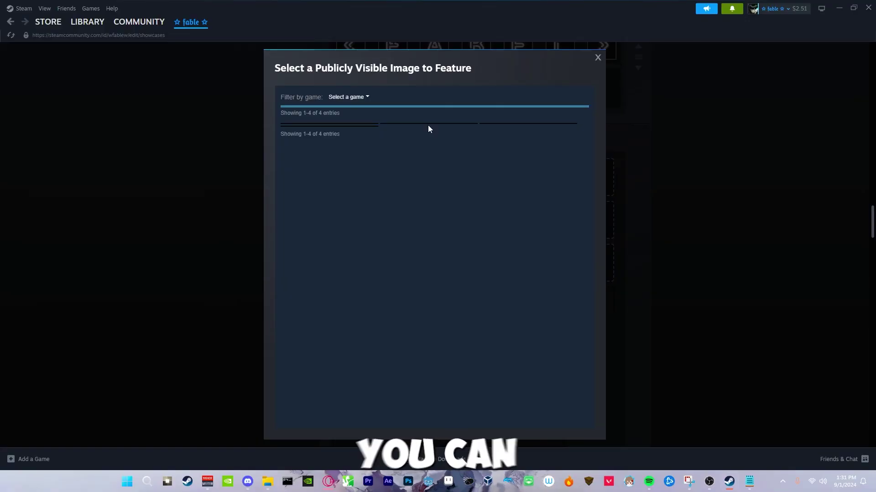
pyautogui.press('Escape')
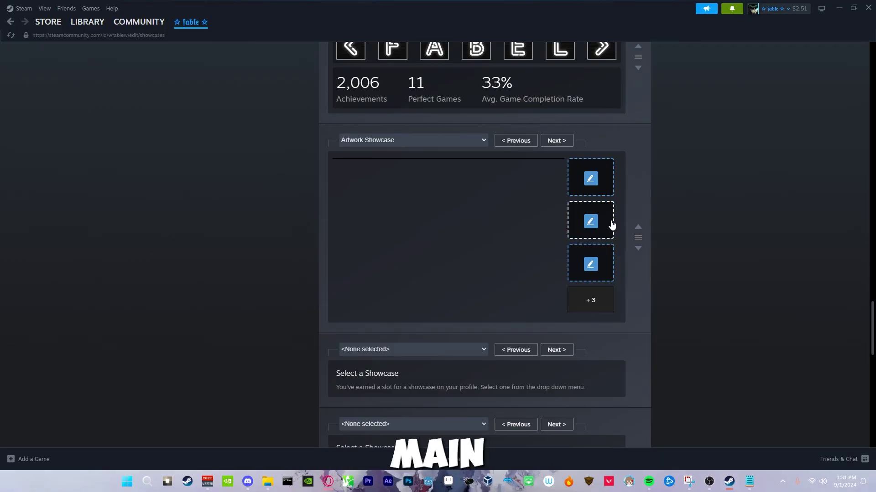
pyautogui.click(596, 178)
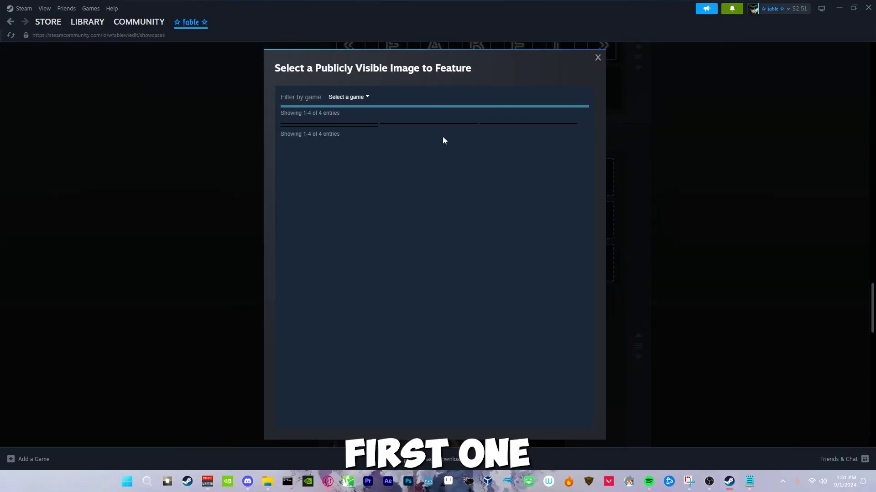
pyautogui.press('Escape')
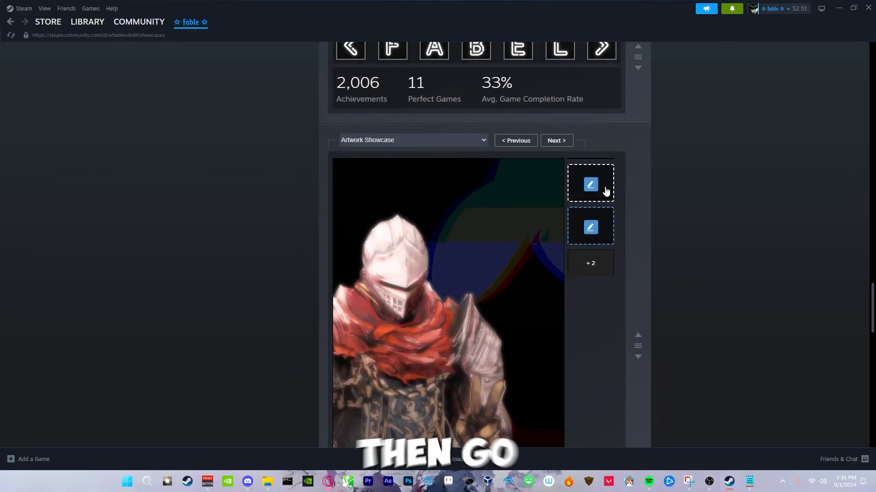
pyautogui.scroll(-5, 714, 219)
pyautogui.scroll(4, 715, 220)
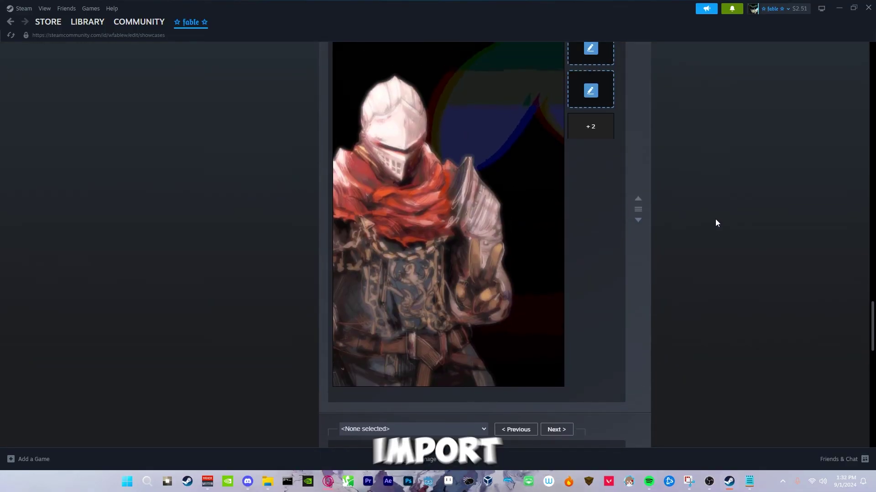
pyautogui.scroll(3, 715, 219)
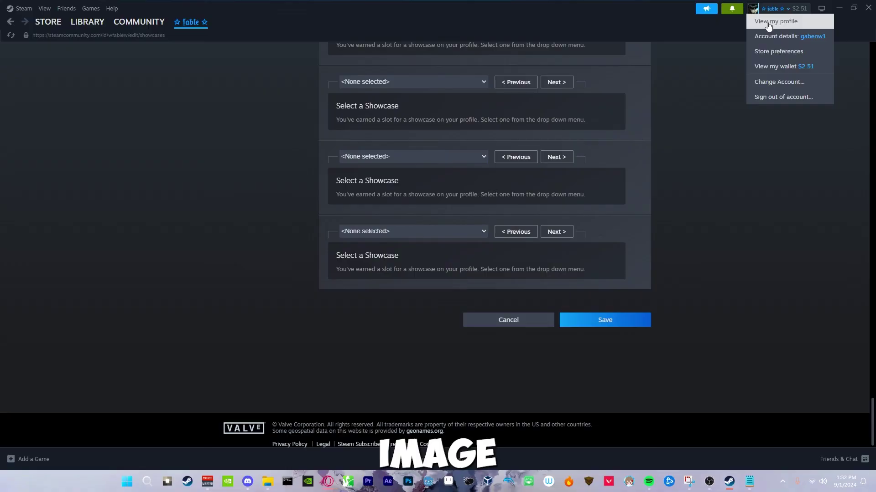
pyautogui.click(768, 23)
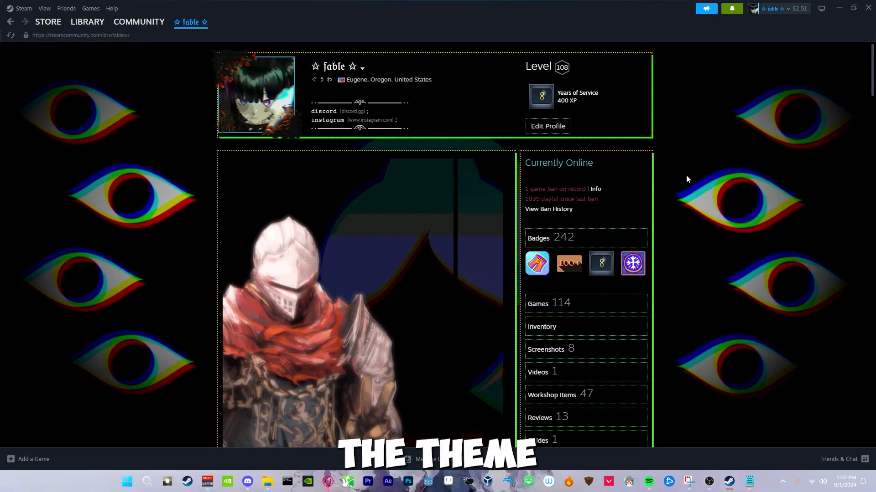
# Step: Look over the finished knight showcase, then go to the Points Shop under STORE
pyautogui.scroll(-2, 685, 173)
pyautogui.scroll(1, 686, 172)
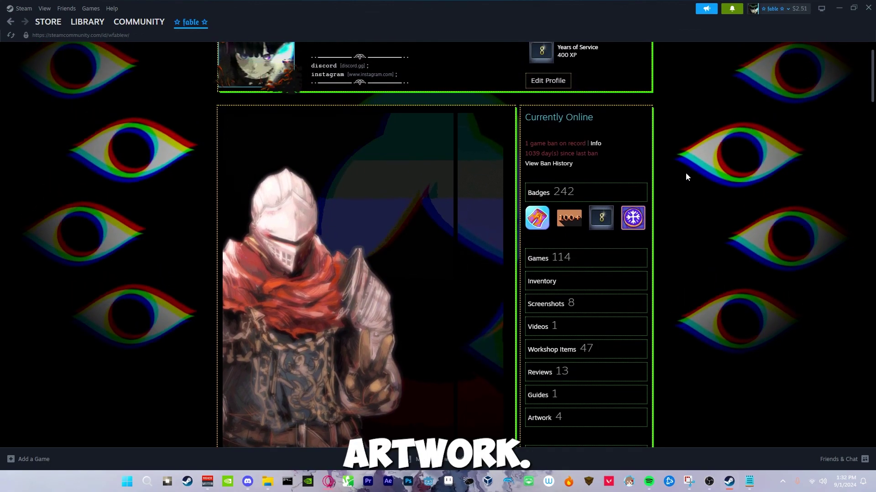
pyautogui.scroll(1, 548, 146)
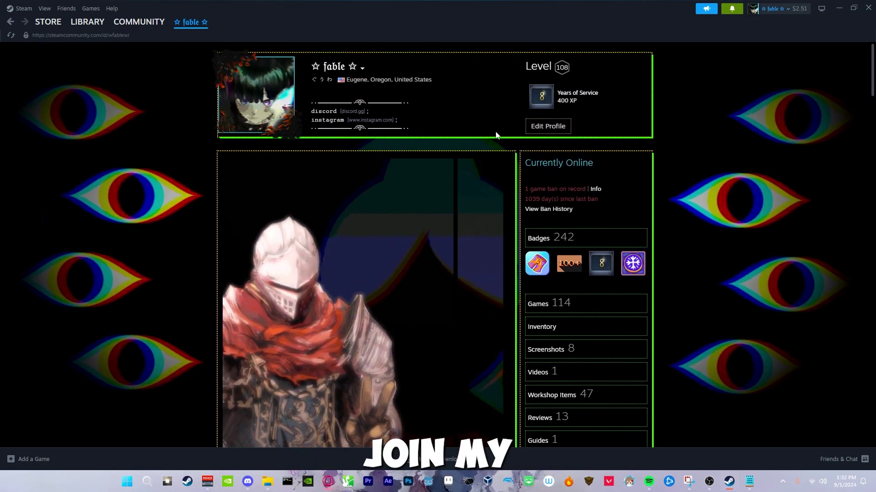
pyautogui.moveTo(48, 22)
pyautogui.click(57, 83)
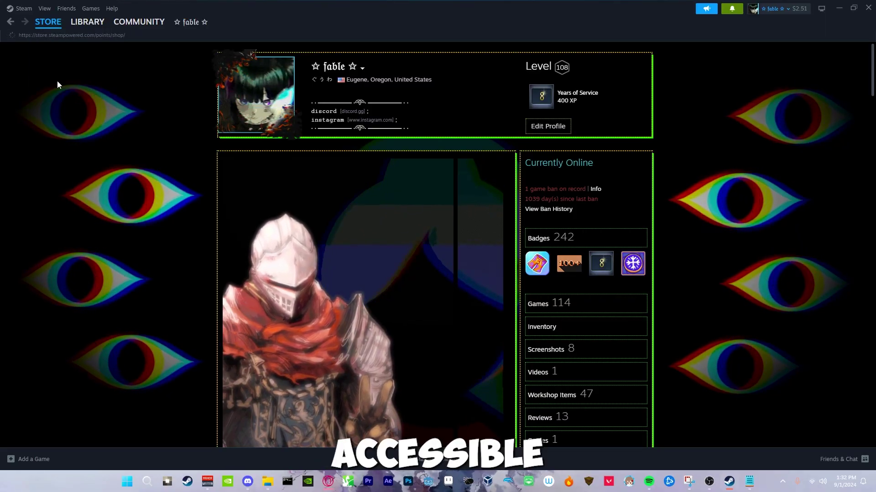